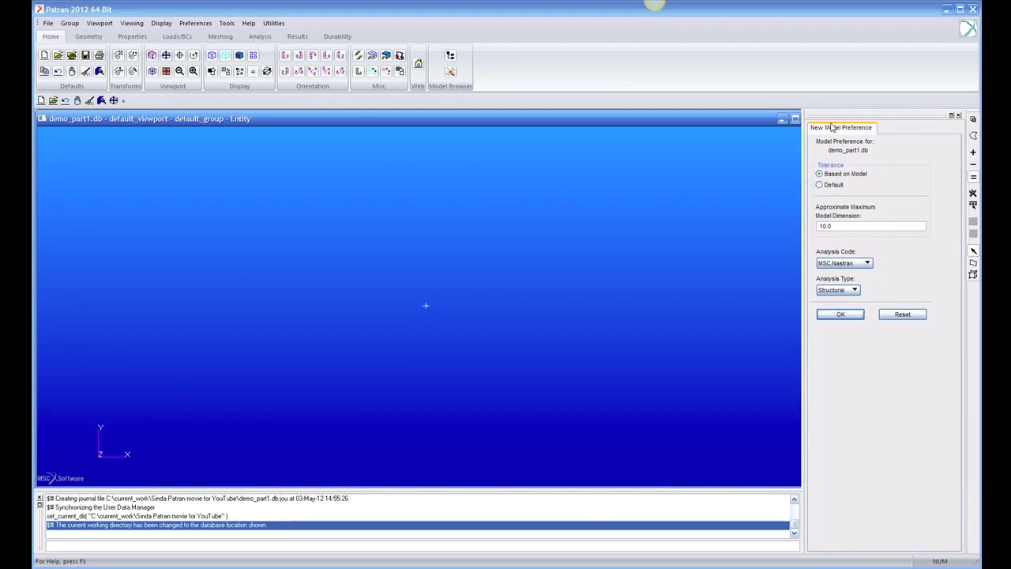
# Set the new model's analysis code to MSC Sinda and accept the model preferences
pyautogui.click(868, 266)
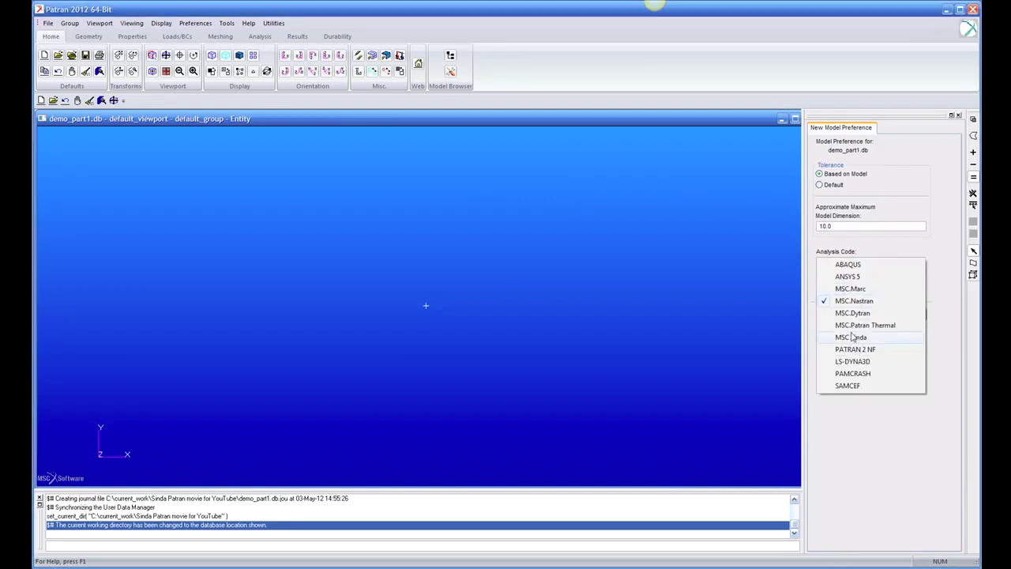
pyautogui.click(853, 338)
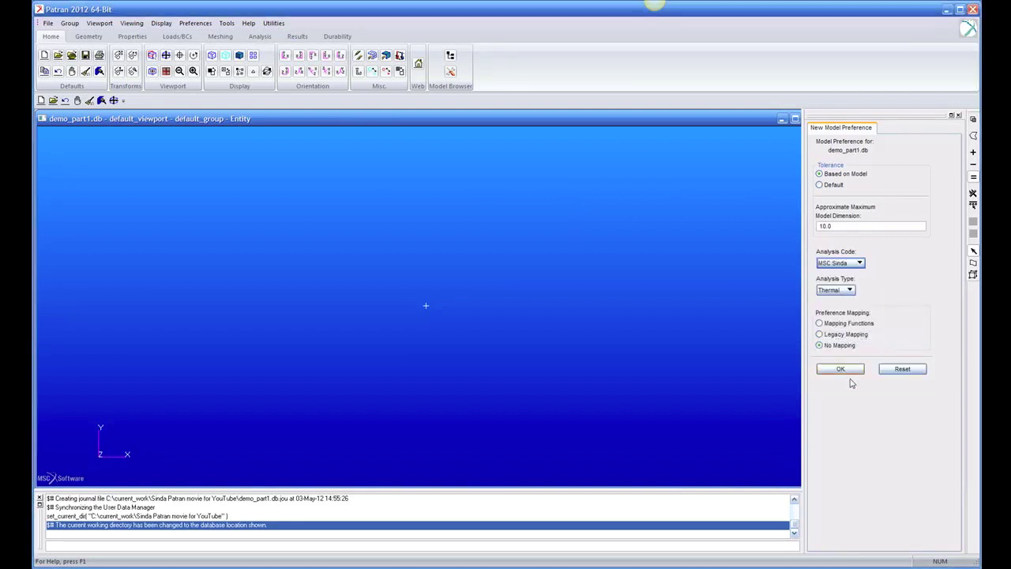
pyautogui.click(844, 369)
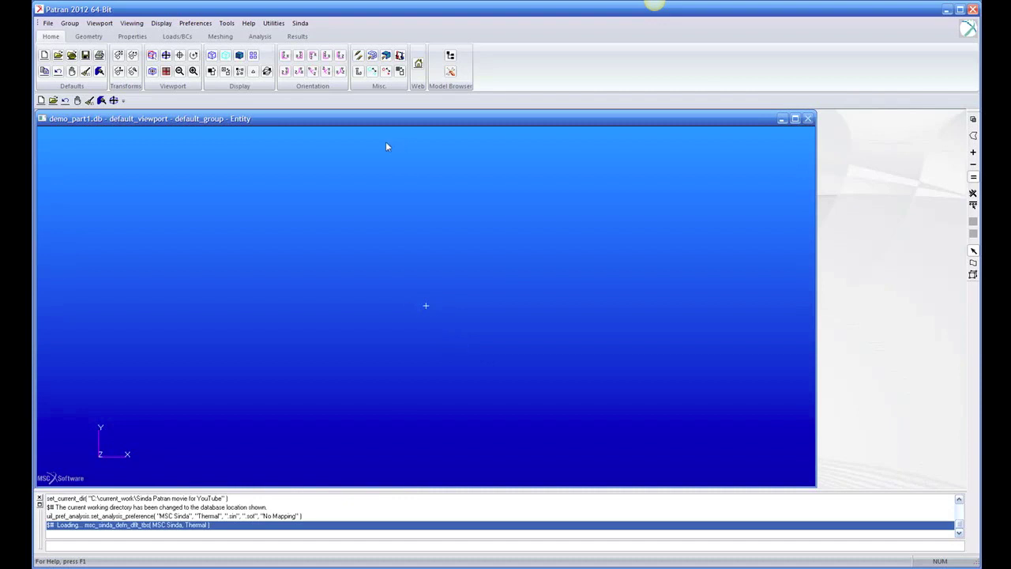
# Review the analysis codes available in the analysis preferences, keeping MSC Sinda selected
pyautogui.click(87, 37)
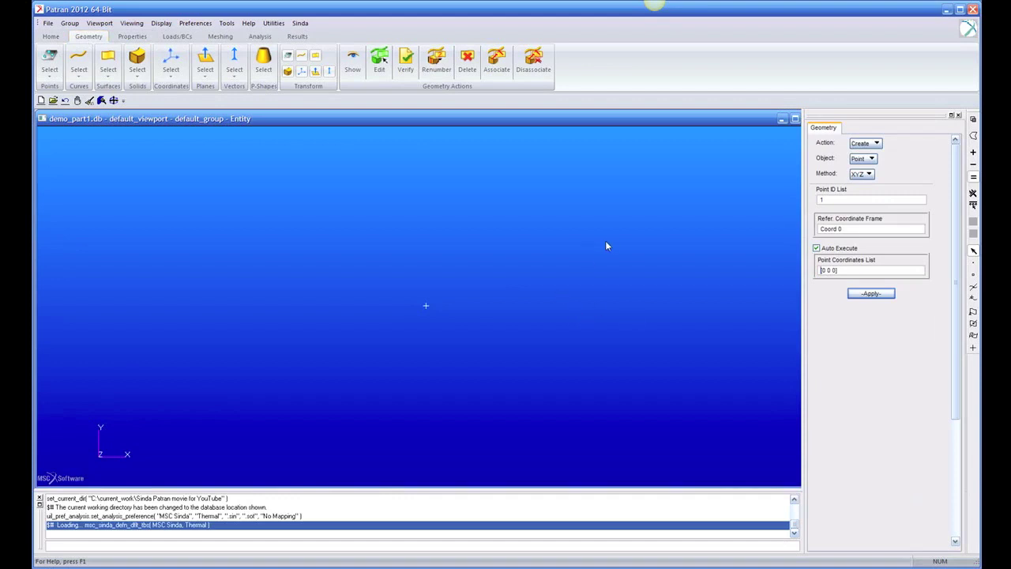
pyautogui.click(196, 23)
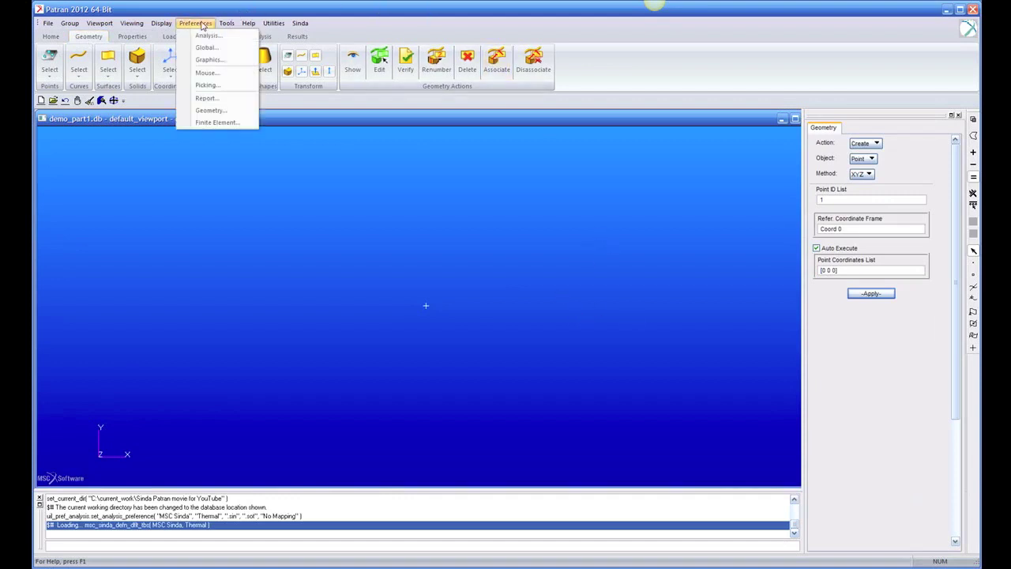
pyautogui.click(204, 36)
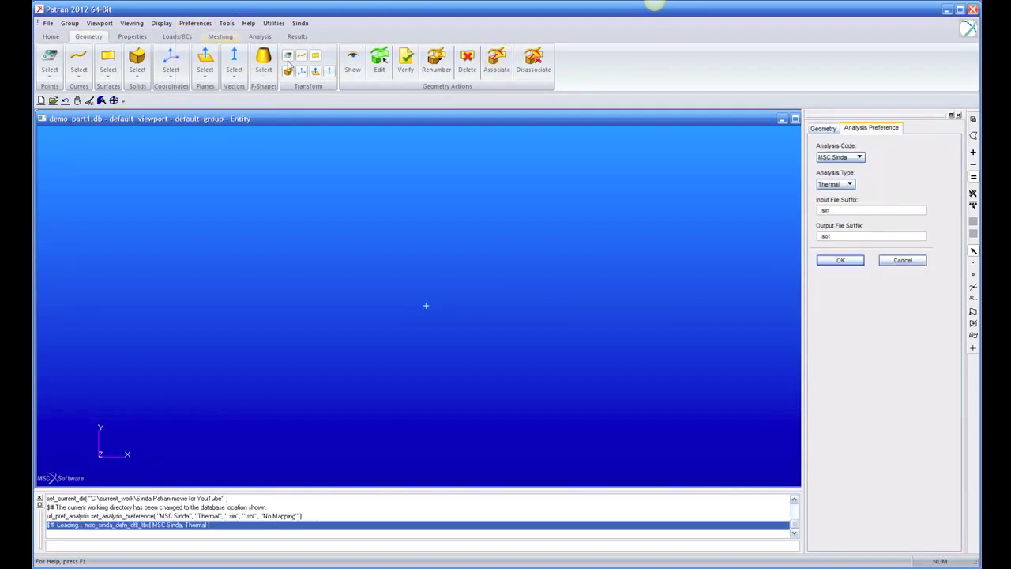
pyautogui.click(863, 159)
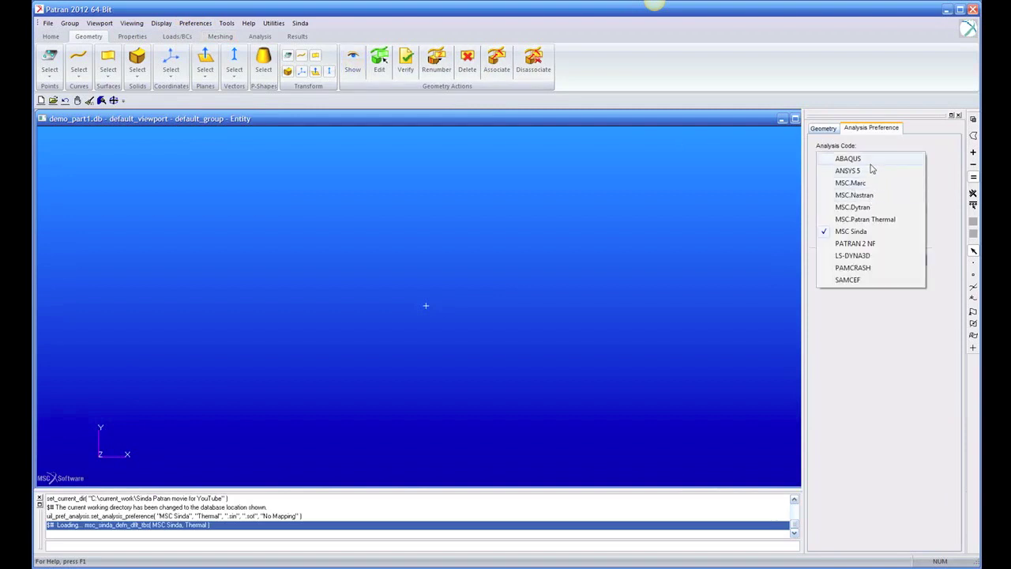
pyautogui.click(853, 231)
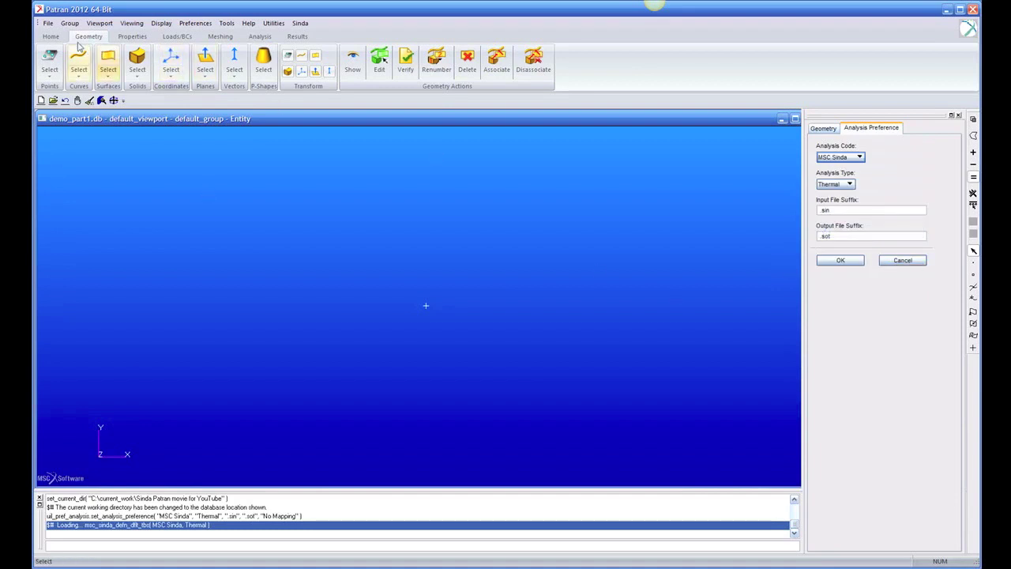
pyautogui.click(48, 38)
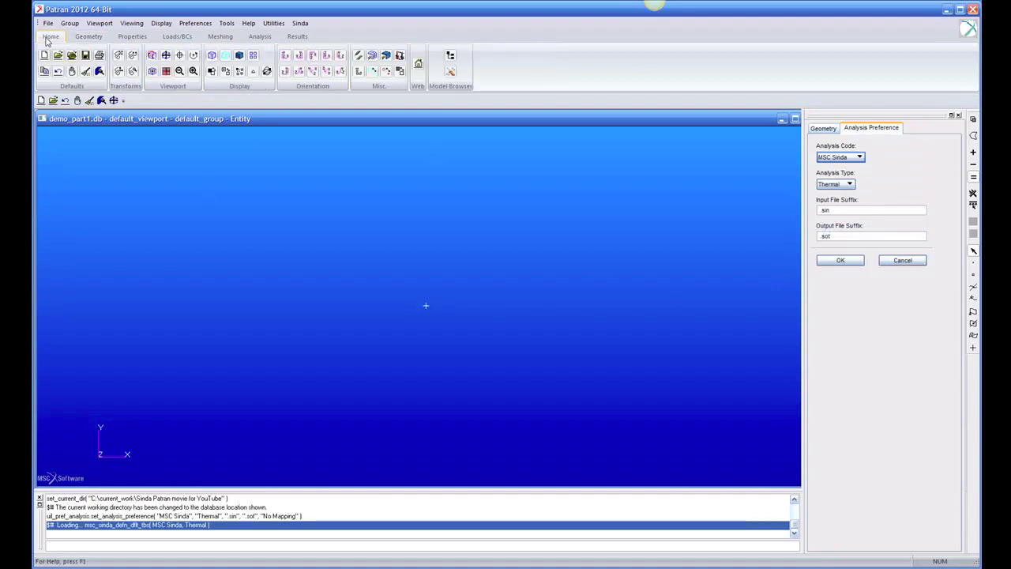
# Create a surface by the XYZ method with vector <1 1 0> and origin [0 0 0]
pyautogui.click(92, 37)
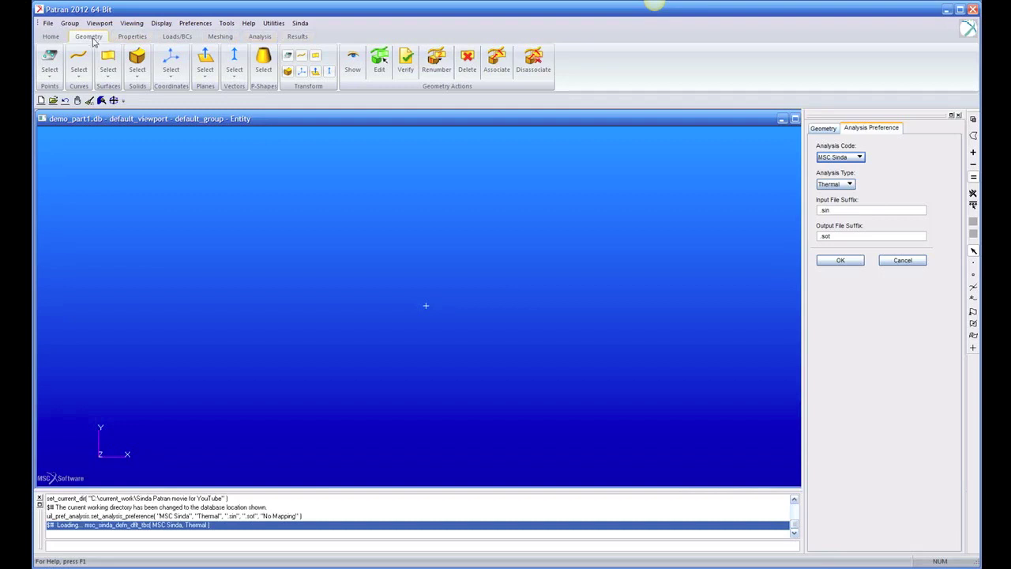
pyautogui.click(108, 72)
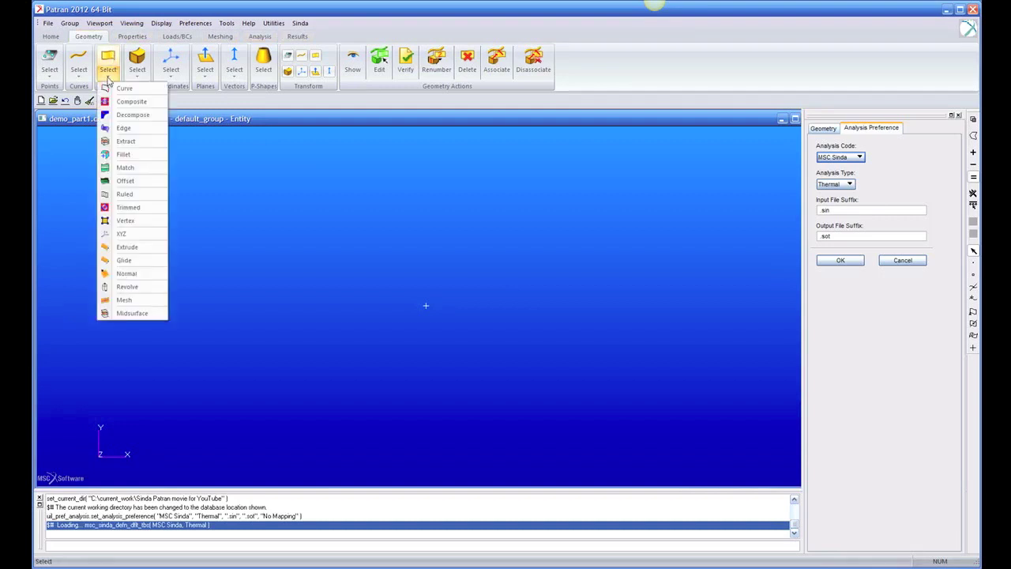
pyautogui.click(122, 233)
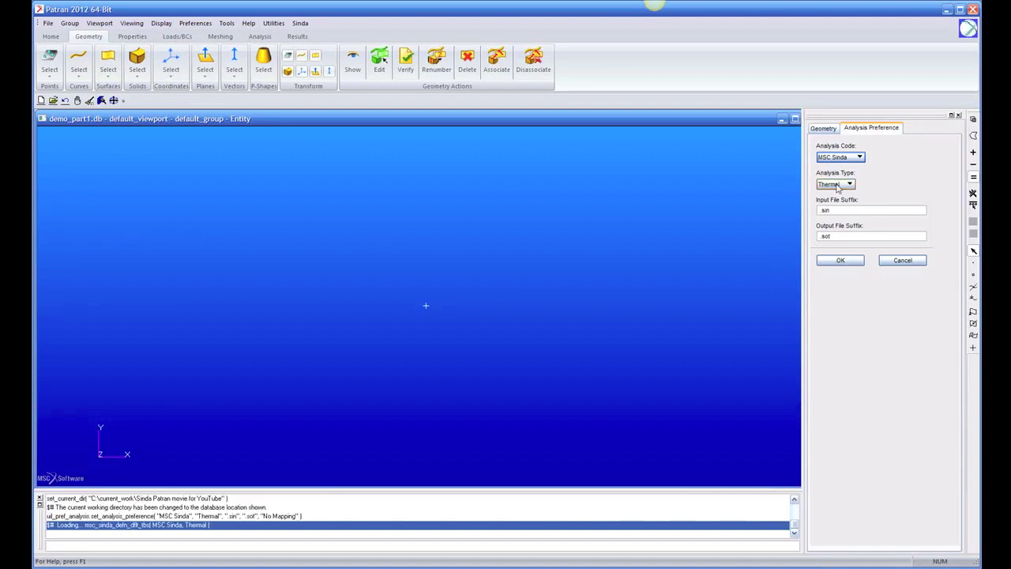
pyautogui.click(824, 128)
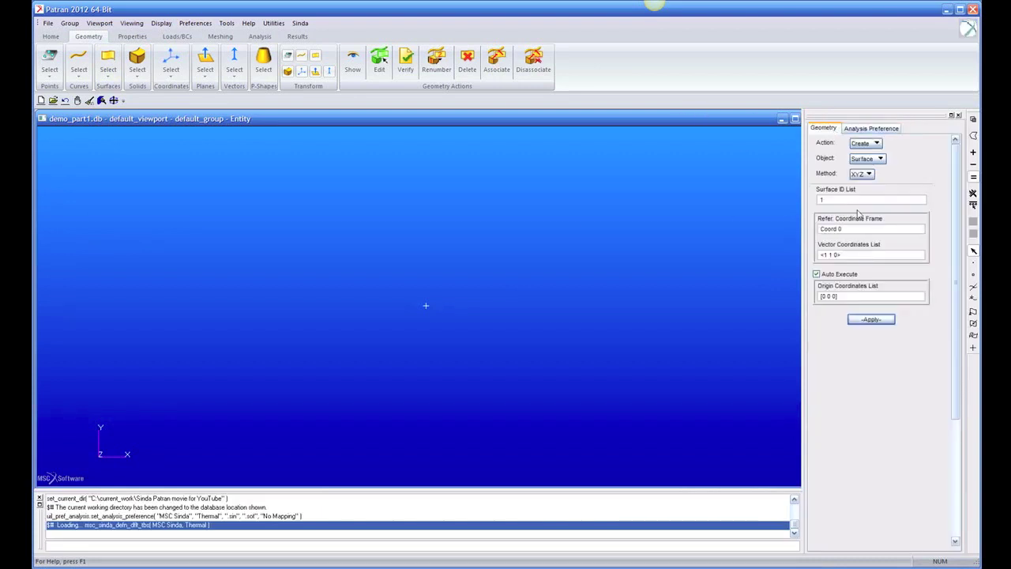
pyautogui.click(884, 320)
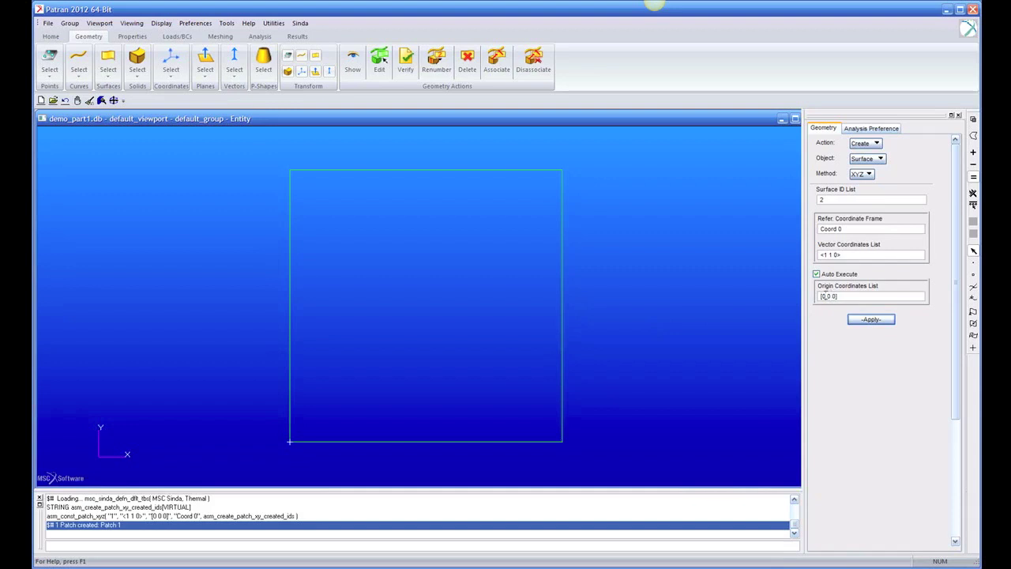
# Create a second surface with vector <1 1 0> and its origin at [1.1 0 0]
pyautogui.doubleClick(825, 296)
pyautogui.write('1.1')
pyautogui.click(872, 320)
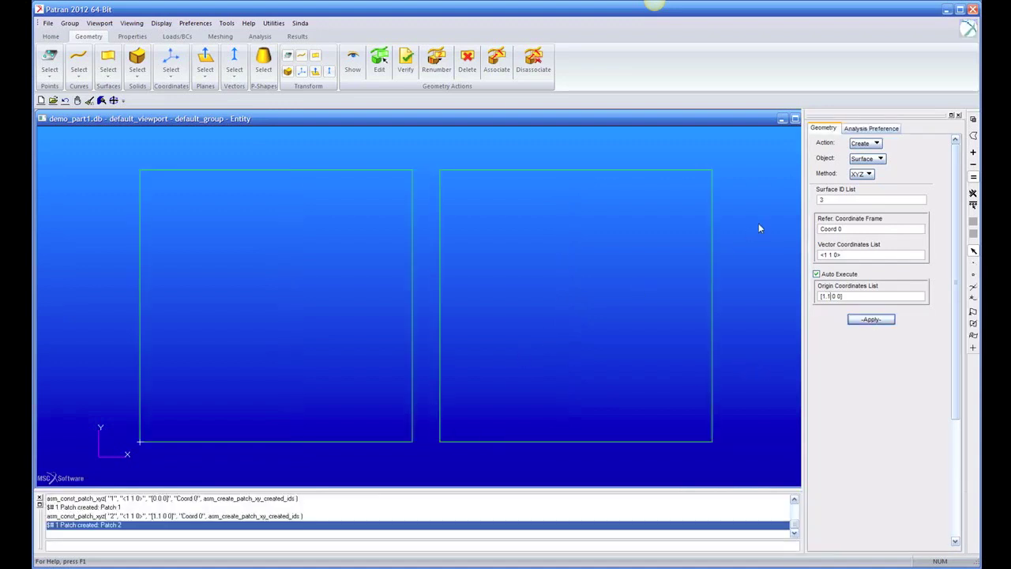
# Display the two surfaces smooth shaded and rotate the model to view them at a slight angle
pyautogui.rightClick(337, 151)
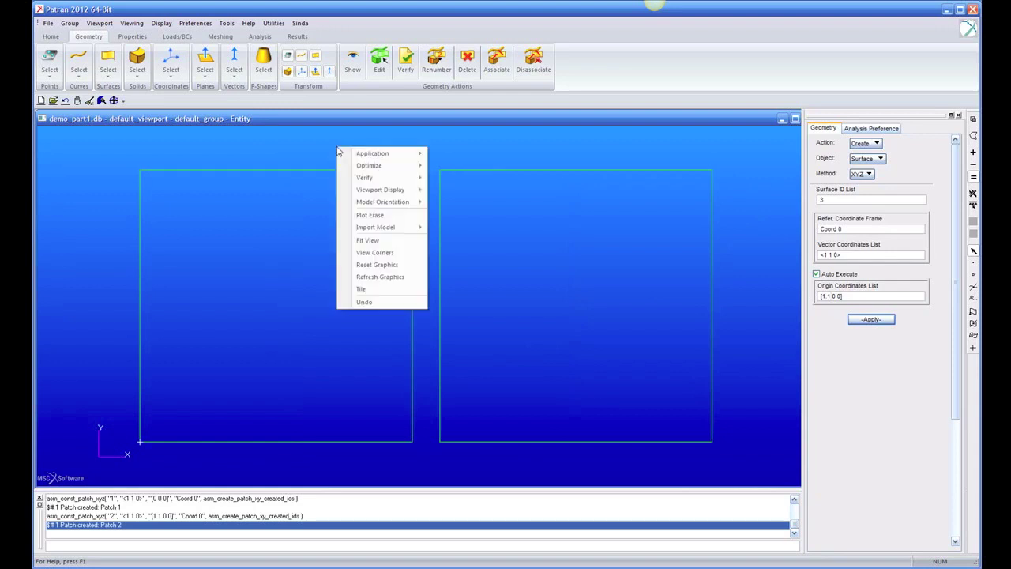
pyautogui.moveTo(387, 190)
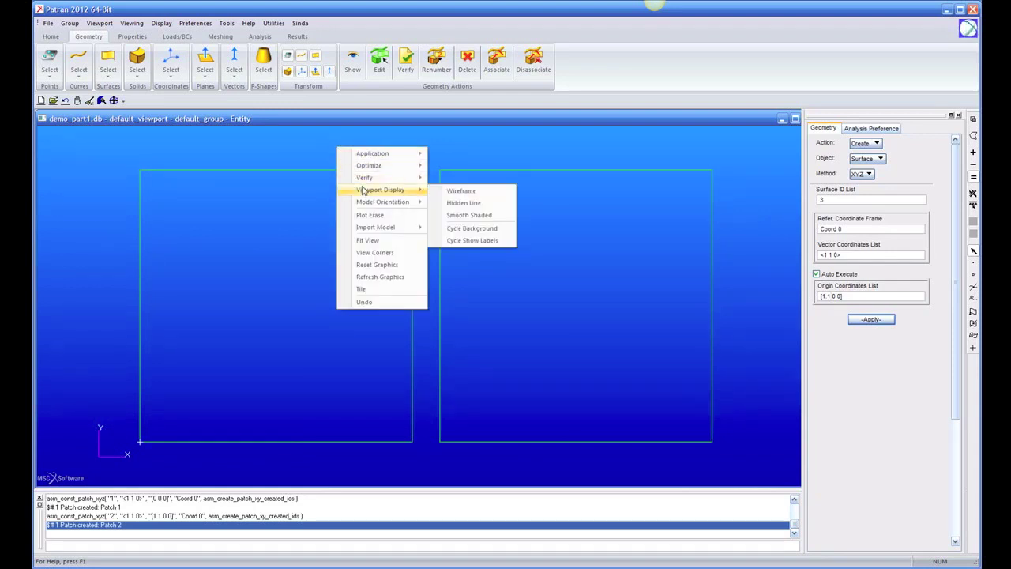
pyautogui.click(468, 215)
pyautogui.moveTo(756, 236); pyautogui.dragTo(732, 243, button='middle')
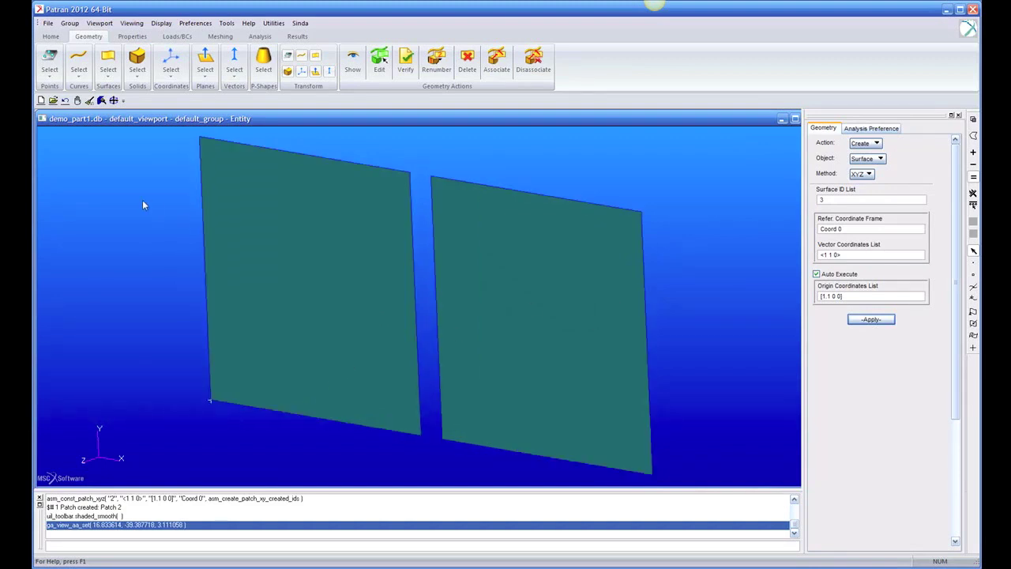
pyautogui.moveTo(132, 227); pyautogui.dragTo(147, 221, button='middle')
# Create a primitive solid block with X, Y and Z lengths .3, .2 and .1 and base origin [.3 .4 .05]
pyautogui.click(137, 71)
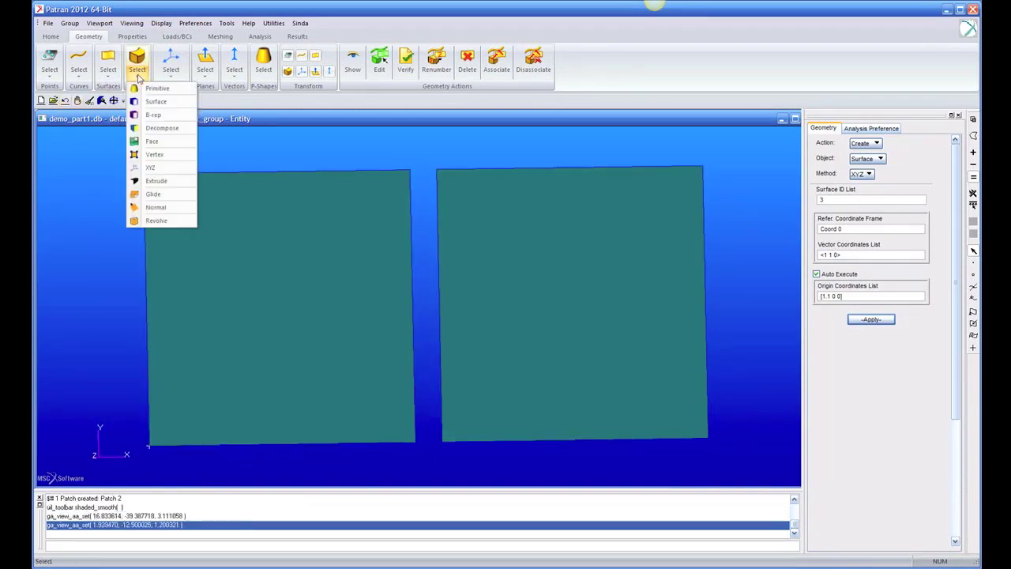
pyautogui.click(159, 92)
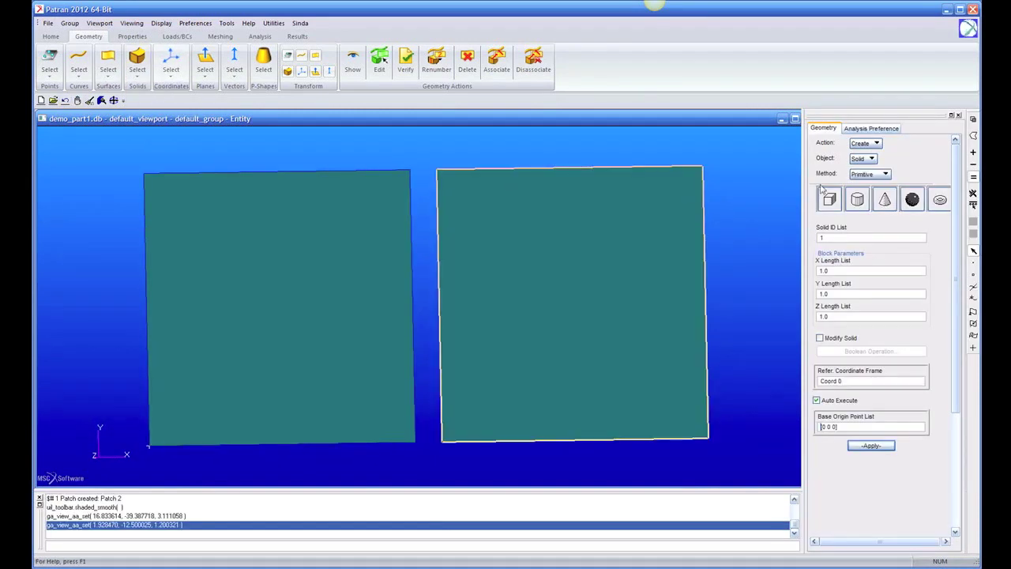
pyautogui.click(841, 271)
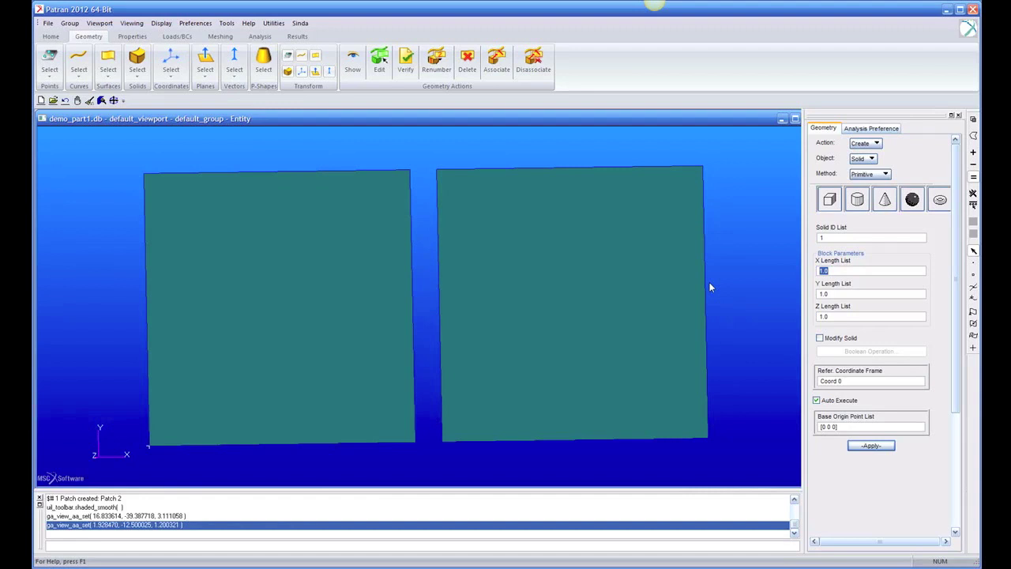
pyautogui.press('BackSpace')
pyautogui.press('Tab')
pyautogui.press('BackSpace')
pyautogui.press('Tab')
pyautogui.press('BackSpace')
pyautogui.moveTo(836, 427); pyautogui.dragTo(822, 427)
pyautogui.click(836, 426)
pyautogui.click(870, 445)
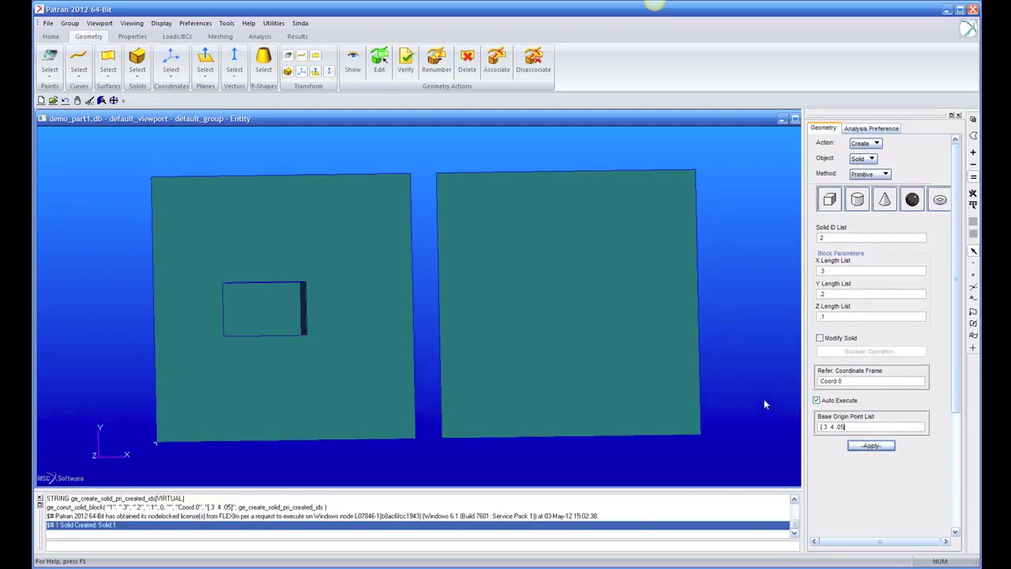
pyautogui.moveTo(765, 397)
pyautogui.mouseDown(button='middle')
pyautogui.moveTo(765, 348)
pyautogui.moveTo(759, 382)
pyautogui.moveTo(770, 374)
pyautogui.moveTo(765, 398)
pyautogui.moveTo(774, 397)
pyautogui.moveTo(757, 401)
pyautogui.mouseUp(button='middle')
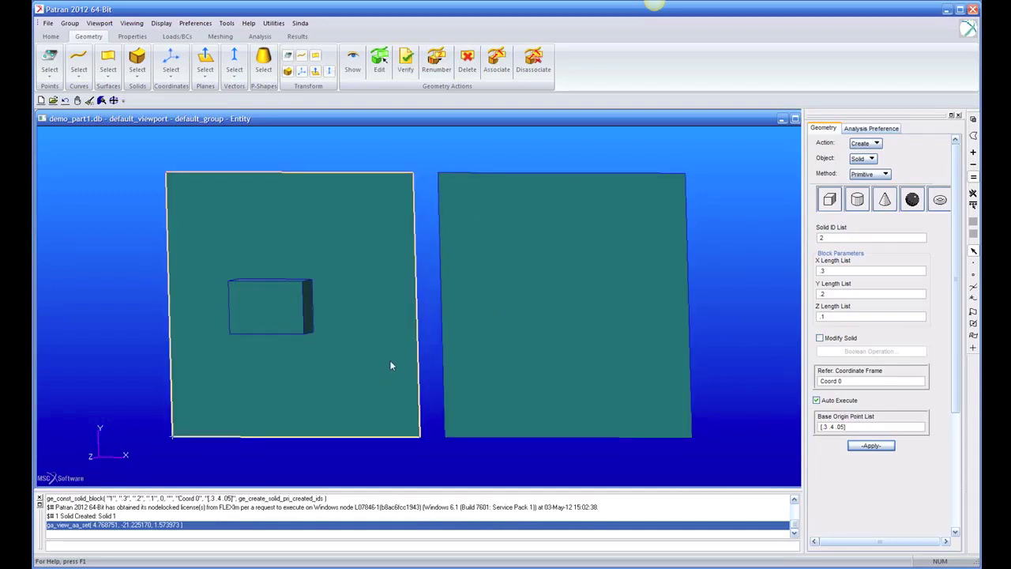
# Open the Sinda material library and accept its meter, joule, second, kilogram and Celsius units
pyautogui.click(134, 36)
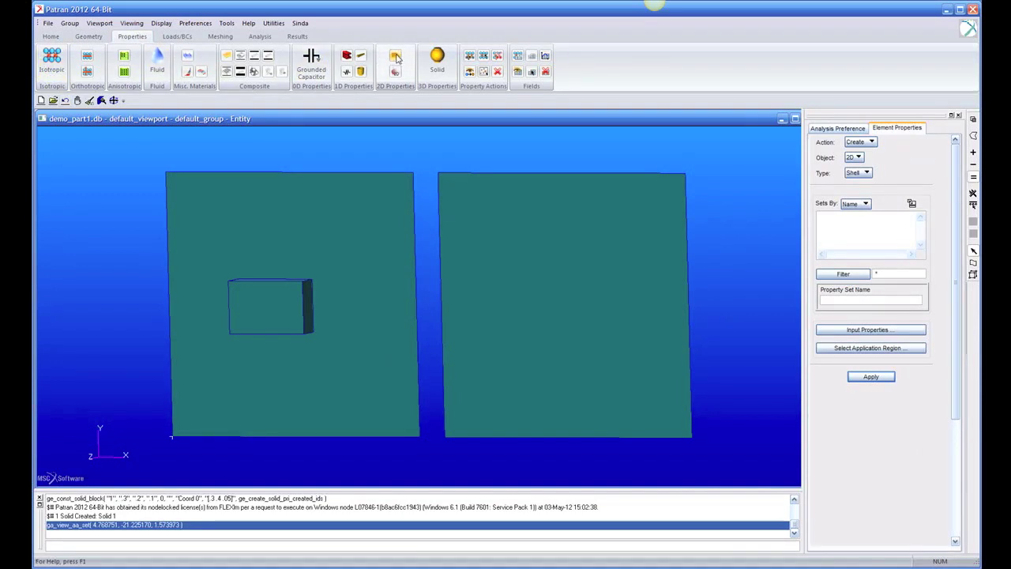
pyautogui.click(301, 24)
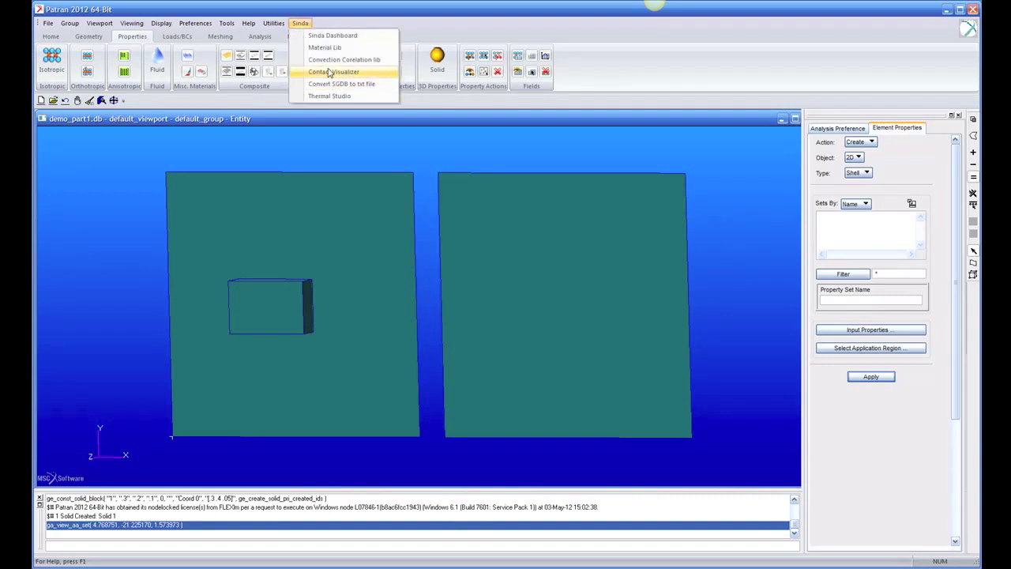
pyautogui.click(323, 49)
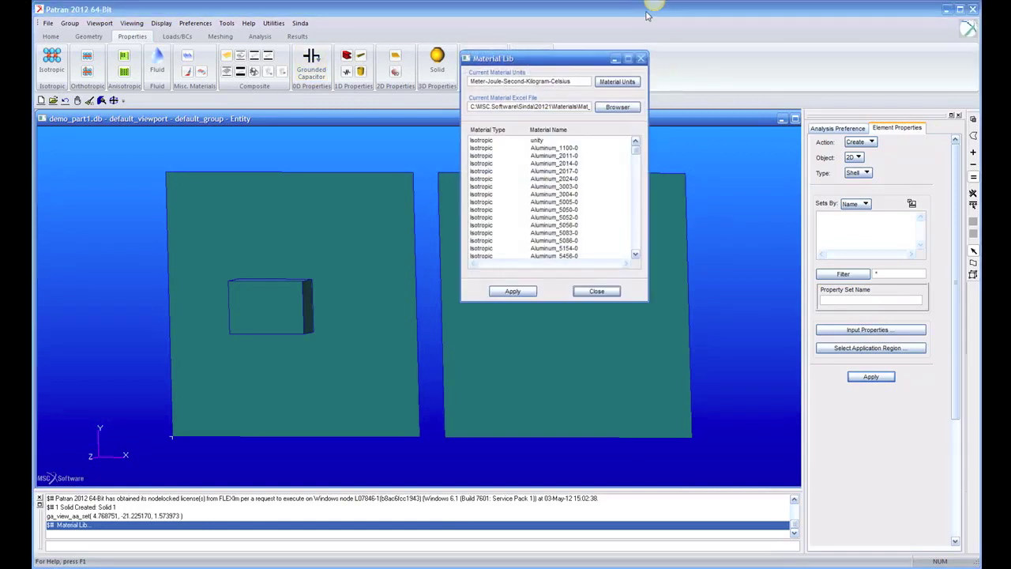
pyautogui.click(620, 82)
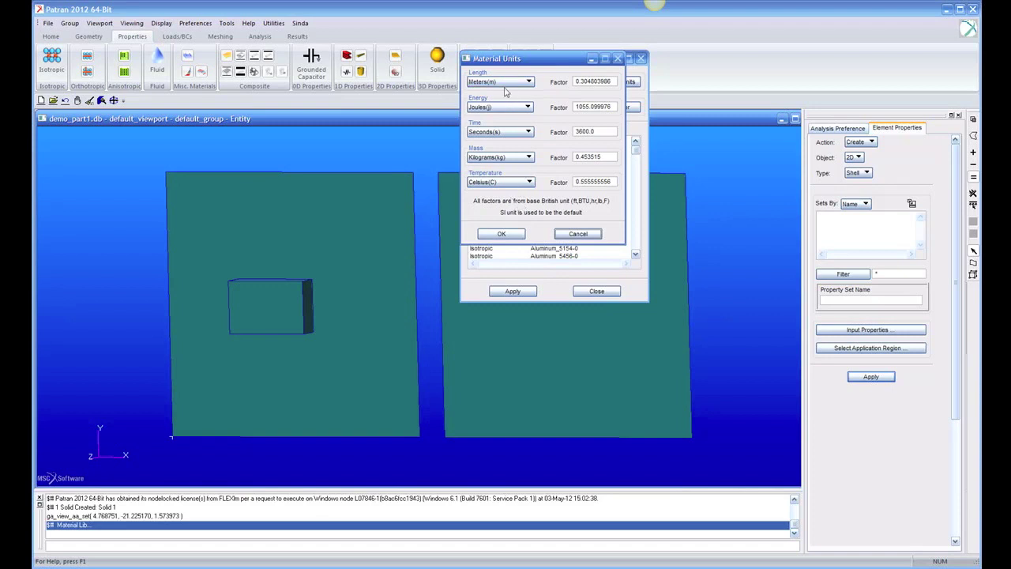
pyautogui.click(503, 234)
# Load the isotropic material Aluminum_6061-T6 from the library into the model and close the library
pyautogui.scroll(-3, 637, 236)
pyautogui.scroll(-2, 637, 236)
pyautogui.click(553, 162)
pyautogui.click(515, 292)
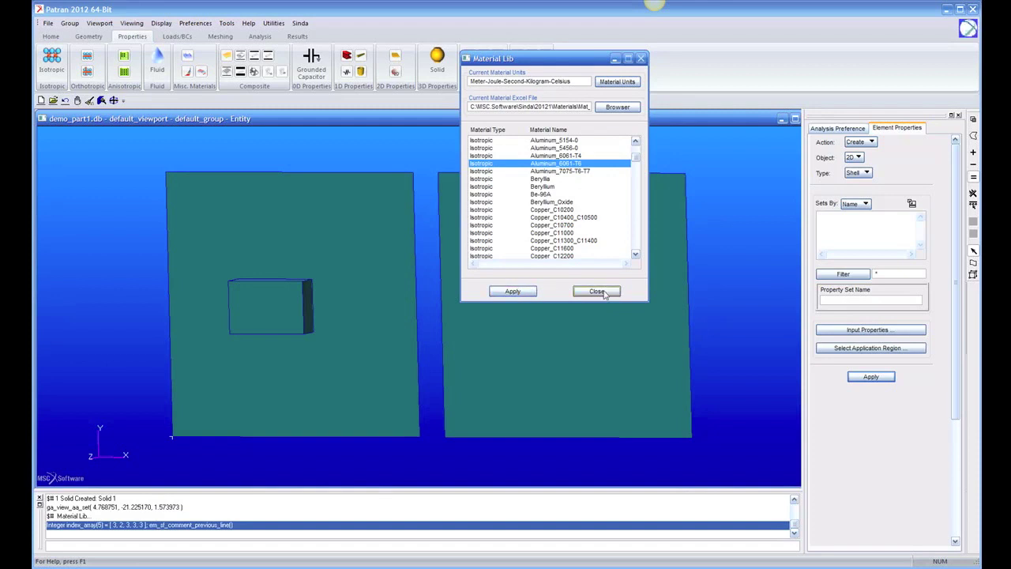
pyautogui.doubleClick(573, 162)
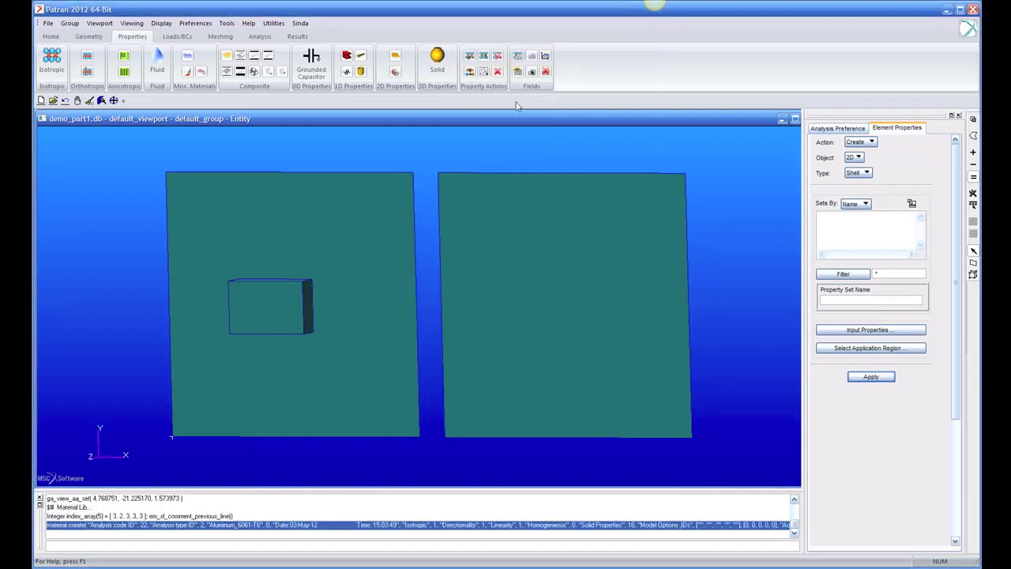
# Examine the thermal conductivity, specific heat and density of the isotropic material Aluminum_6061-T6
pyautogui.click(51, 60)
pyautogui.doubleClick(862, 210)
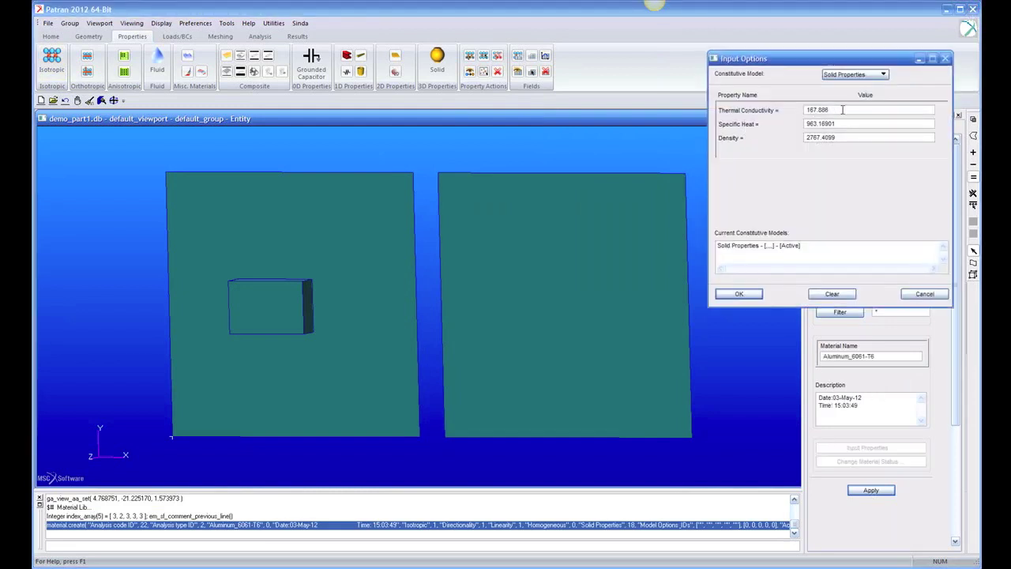
pyautogui.click(739, 294)
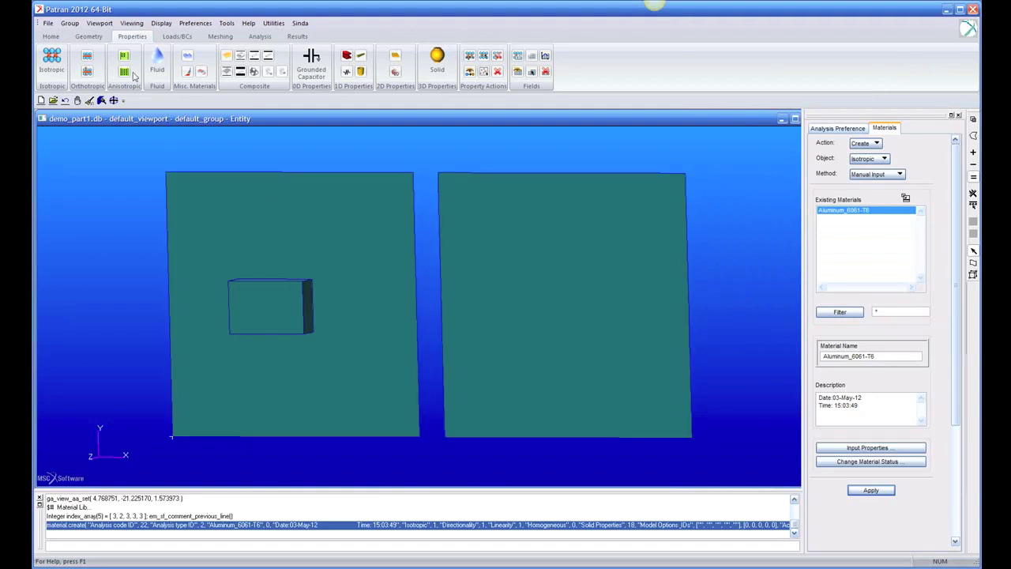
# Define a 2D shell property set named plate with material Aluminum_6061-T6 and thickness .001
pyautogui.click(398, 62)
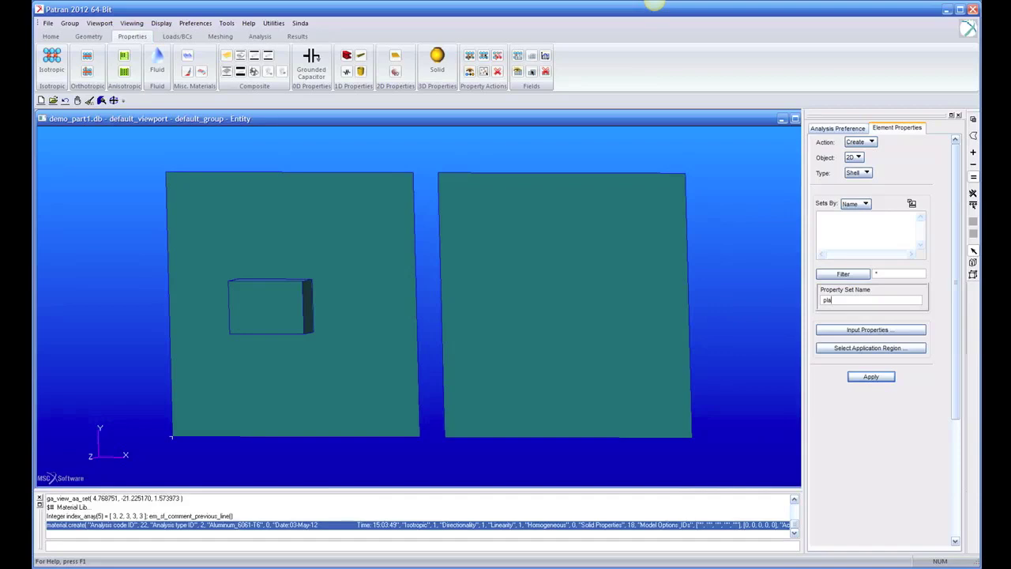
pyautogui.click(892, 331)
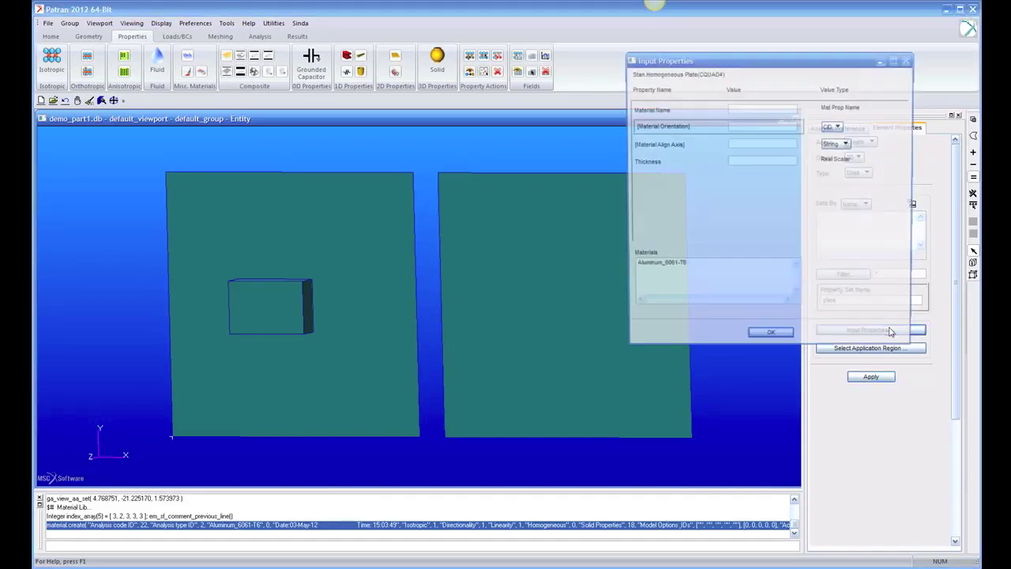
pyautogui.click(659, 269)
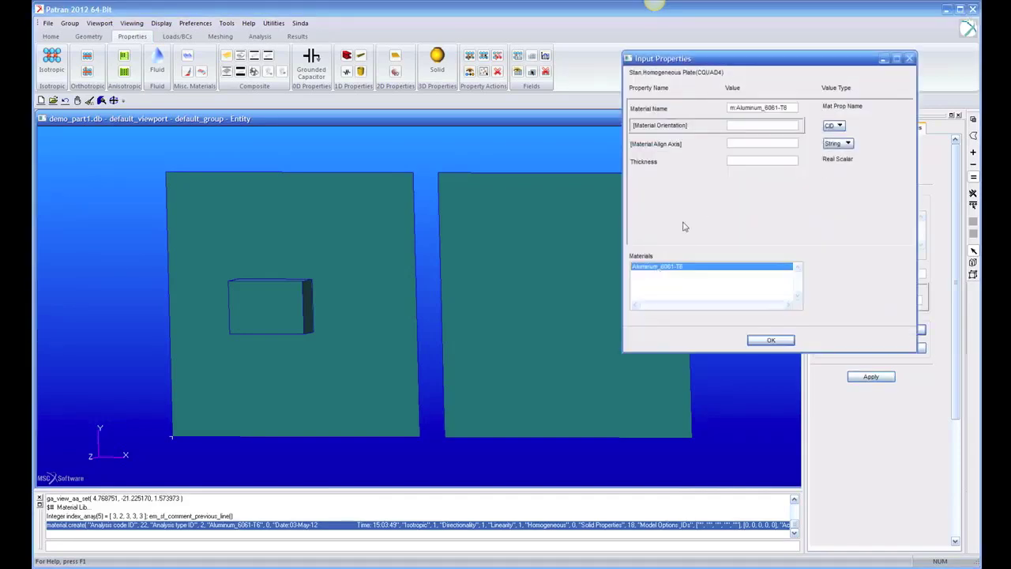
pyautogui.click(749, 162)
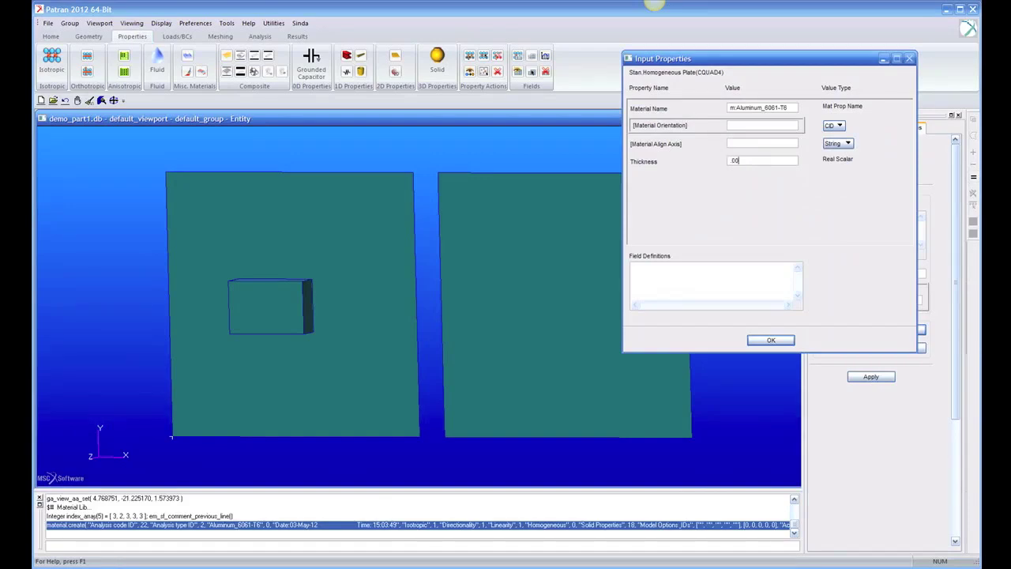
pyautogui.click(772, 341)
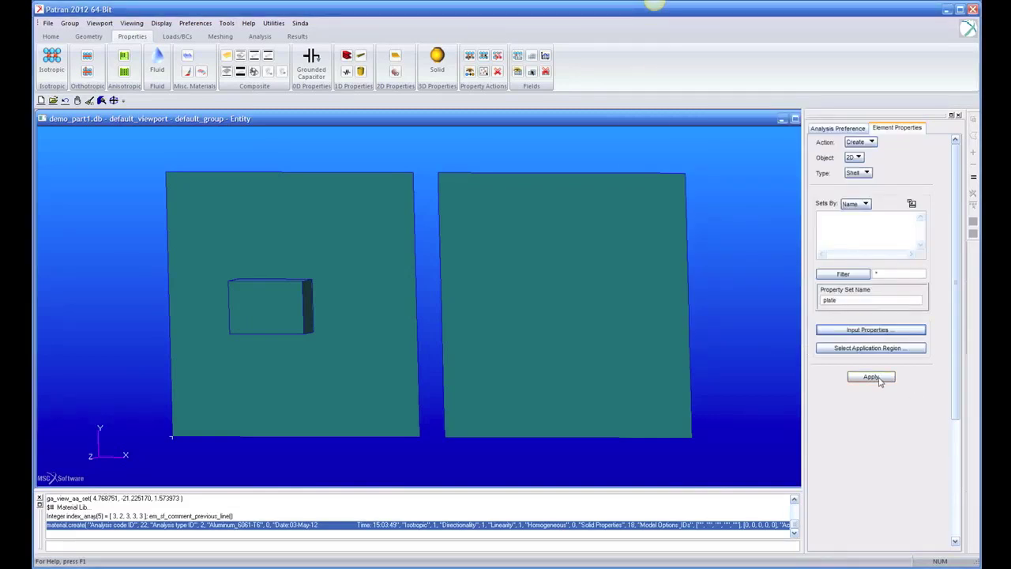
# Assign both plate surfaces as the plate property set's application region and create the set
pyautogui.click(867, 347)
pyautogui.click(608, 318)
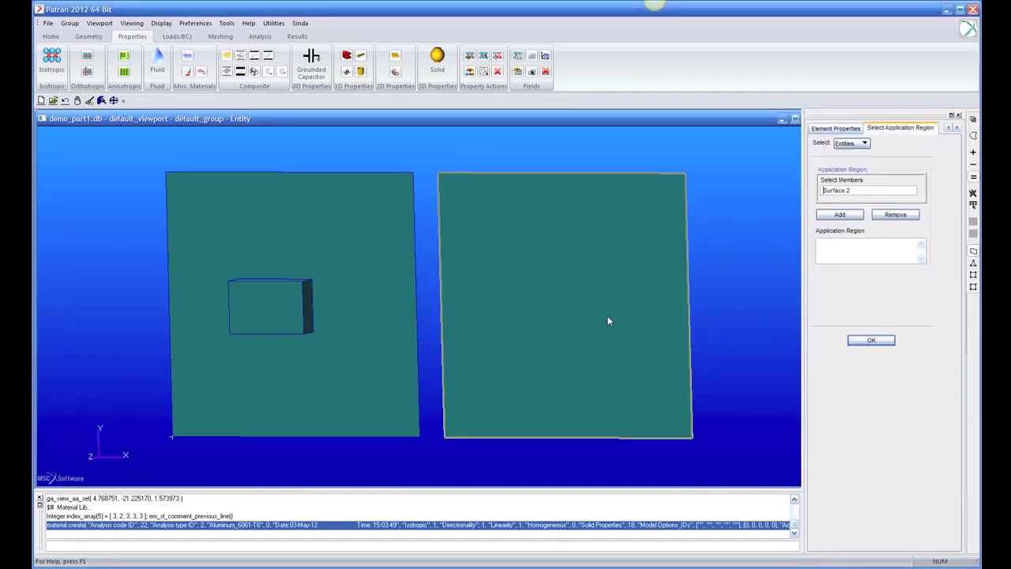
pyautogui.click(376, 237)
pyautogui.click(839, 216)
pyautogui.click(873, 340)
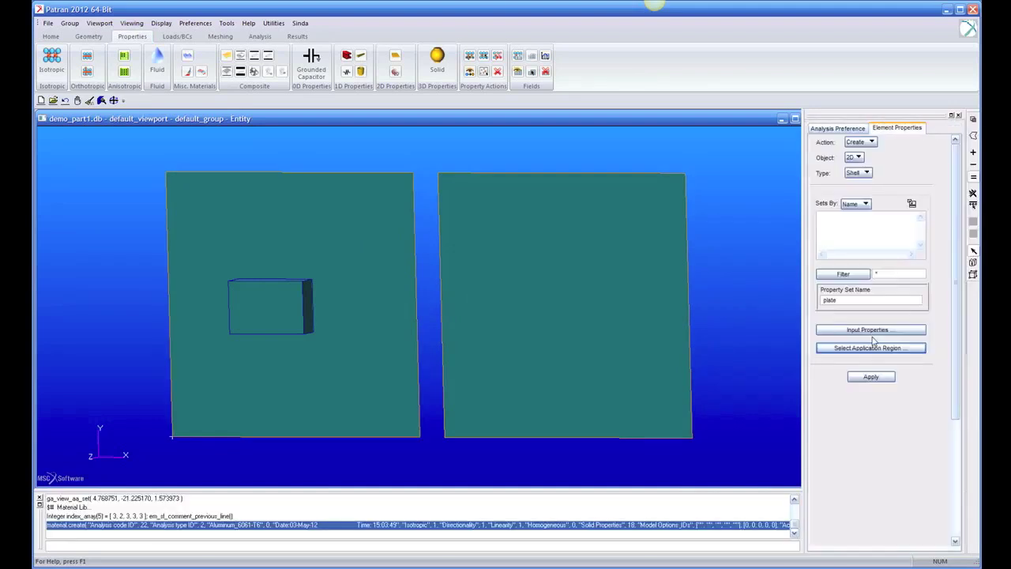
pyautogui.click(870, 377)
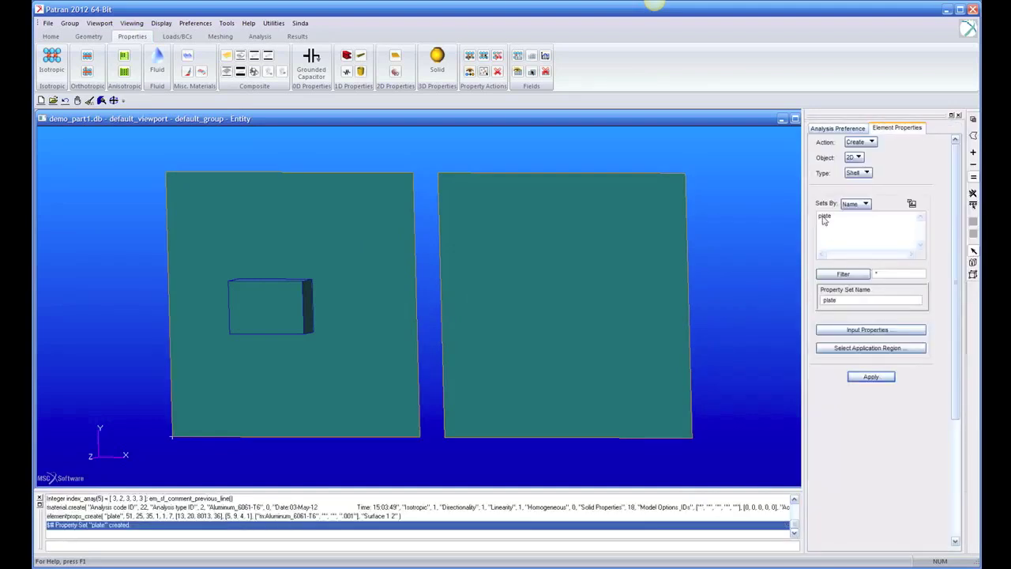
# Review the material, thickness and application region stored in the plate property set
pyautogui.click(828, 217)
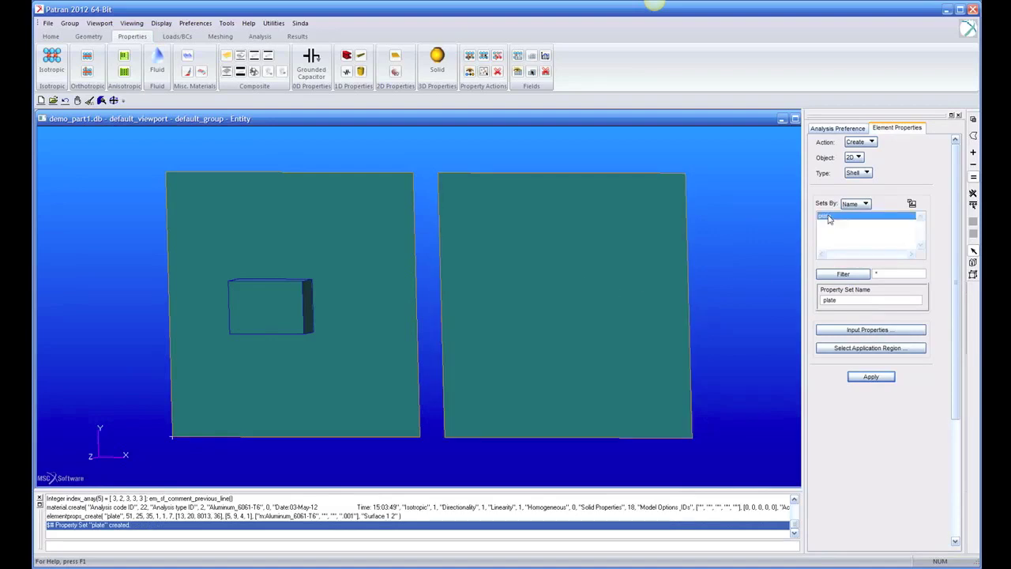
pyautogui.doubleClick(828, 217)
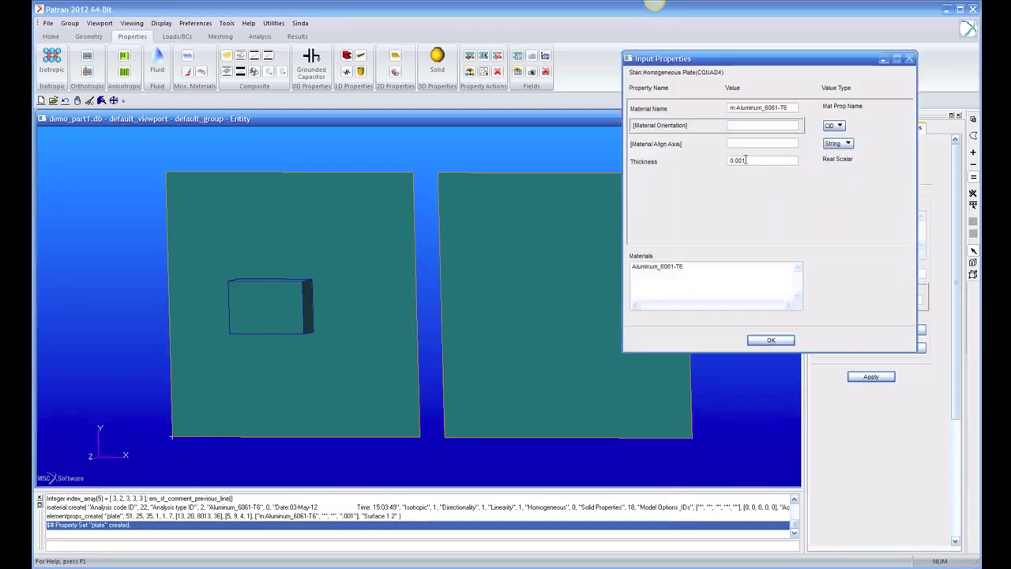
pyautogui.click(771, 340)
pyautogui.click(872, 344)
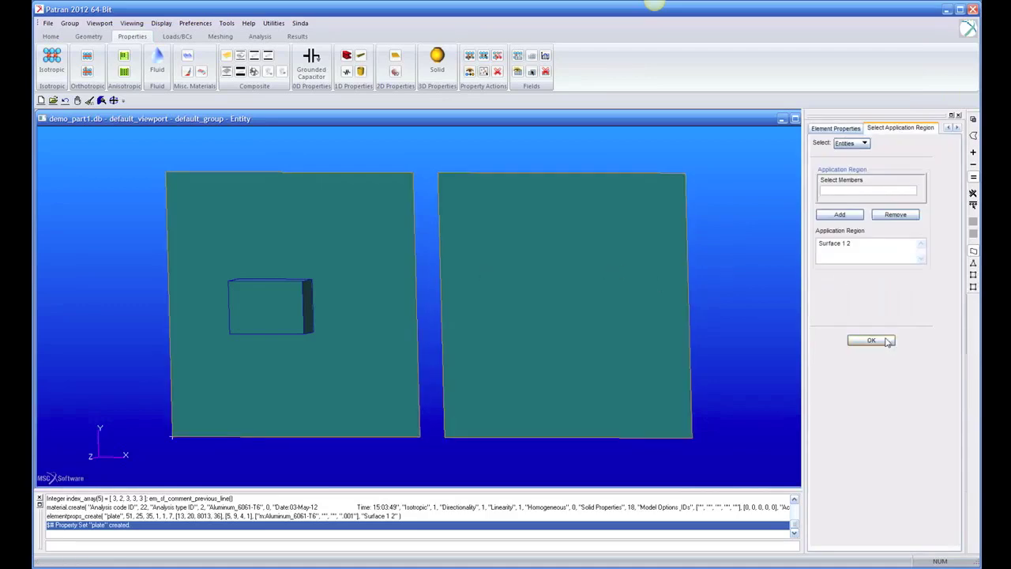
pyautogui.click(887, 342)
# Define a 3D solid property set named box with material Aluminum_6061-T6
pyautogui.click(430, 63)
pyautogui.doubleClick(857, 300)
pyautogui.write('box')
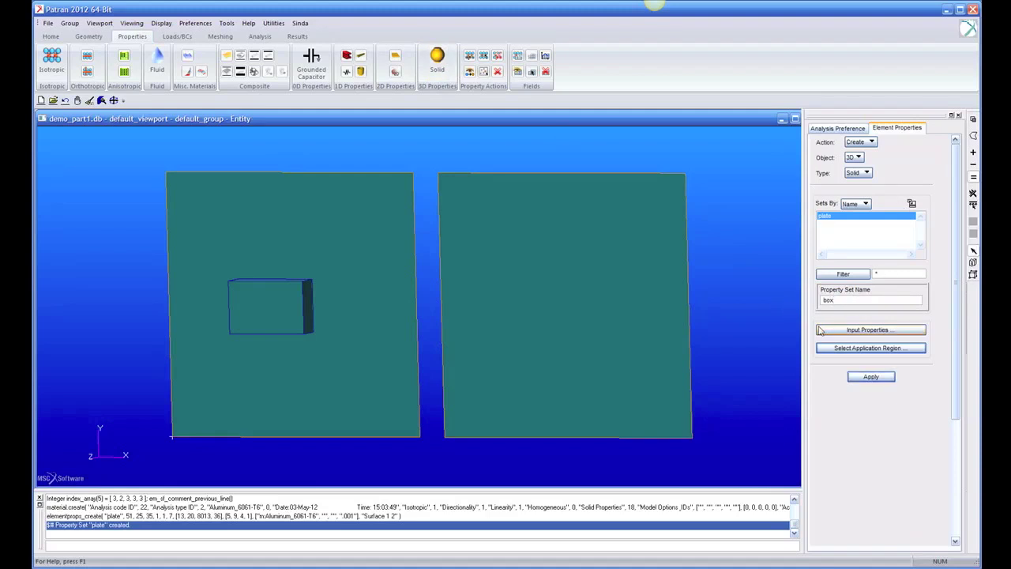
pyautogui.click(822, 330)
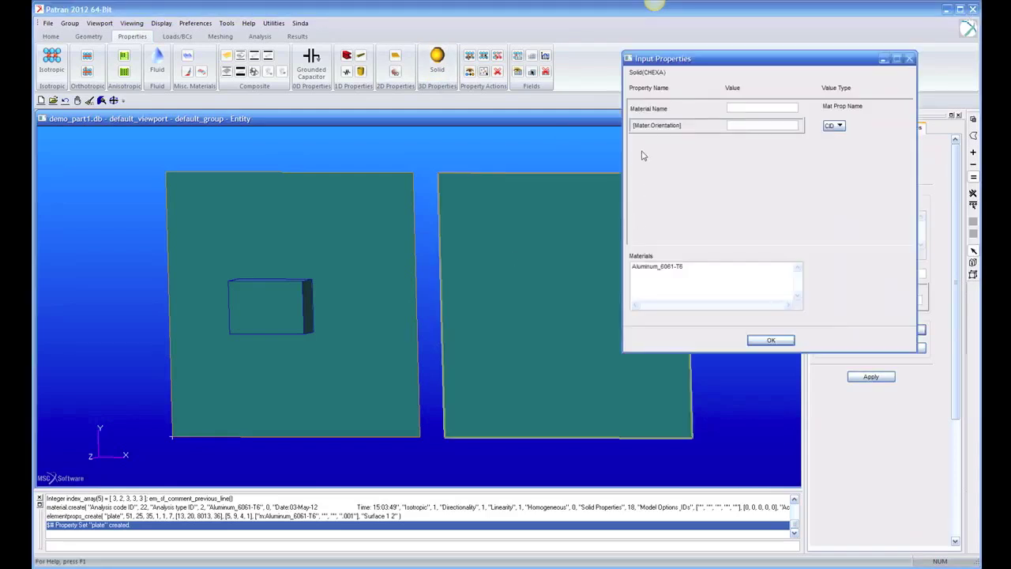
pyautogui.click(650, 268)
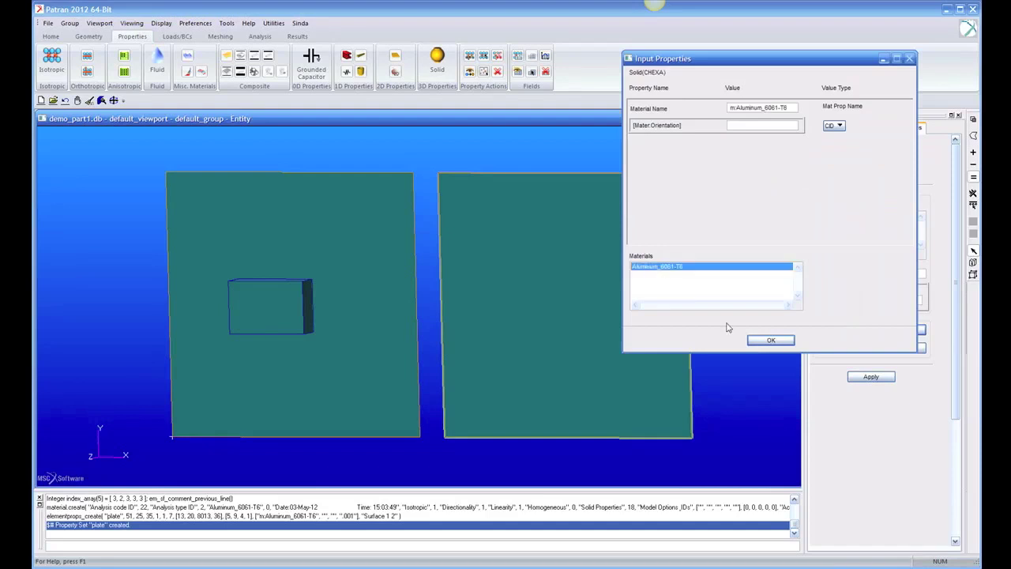
pyautogui.click(771, 342)
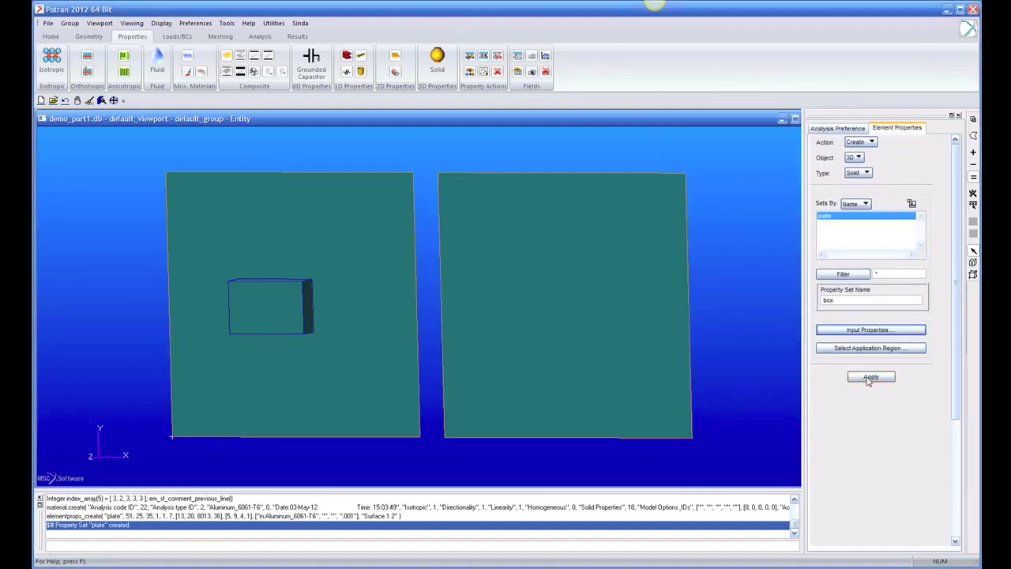
# Assign the solid block as the box property set's application region and create the set
pyautogui.click(858, 348)
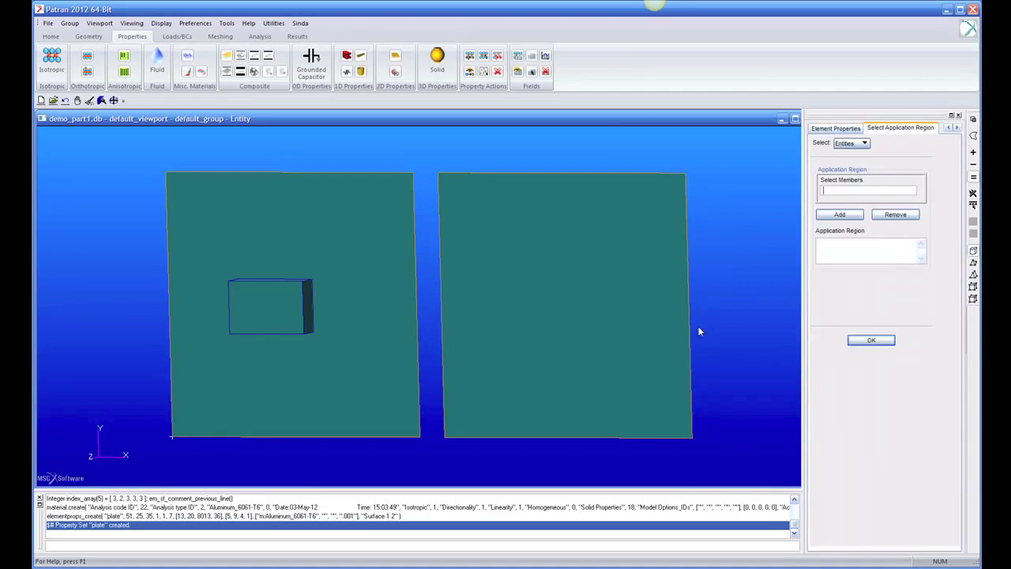
pyautogui.click(288, 303)
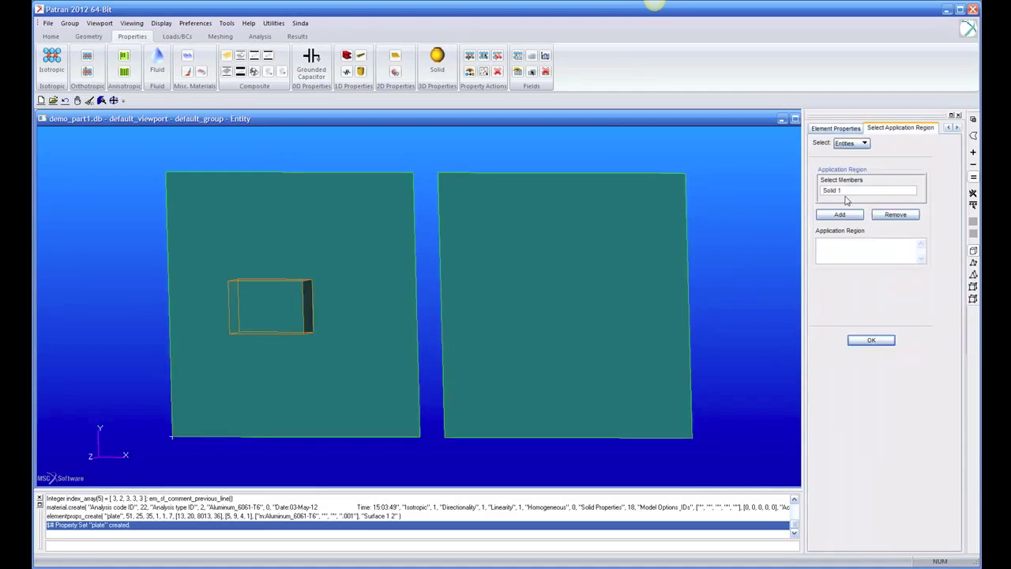
pyautogui.click(843, 214)
pyautogui.click(880, 341)
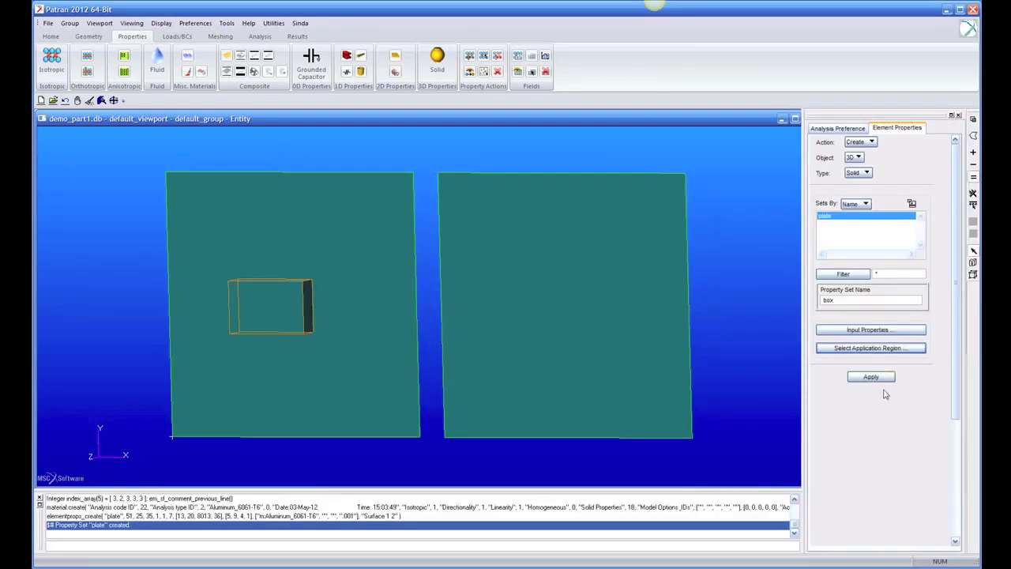
pyautogui.click(872, 377)
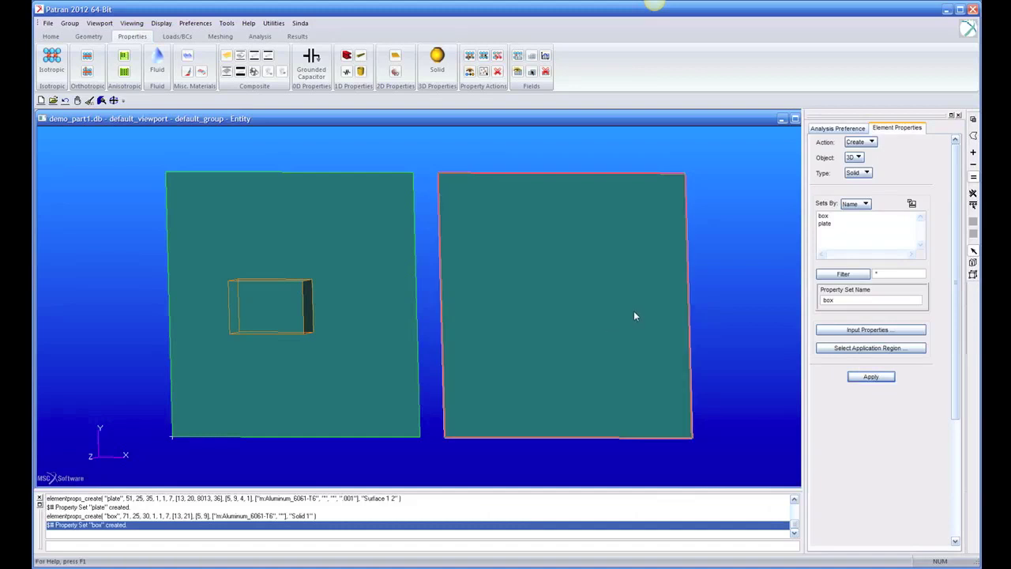
# Review the material and application region stored in the box property set
pyautogui.click(823, 216)
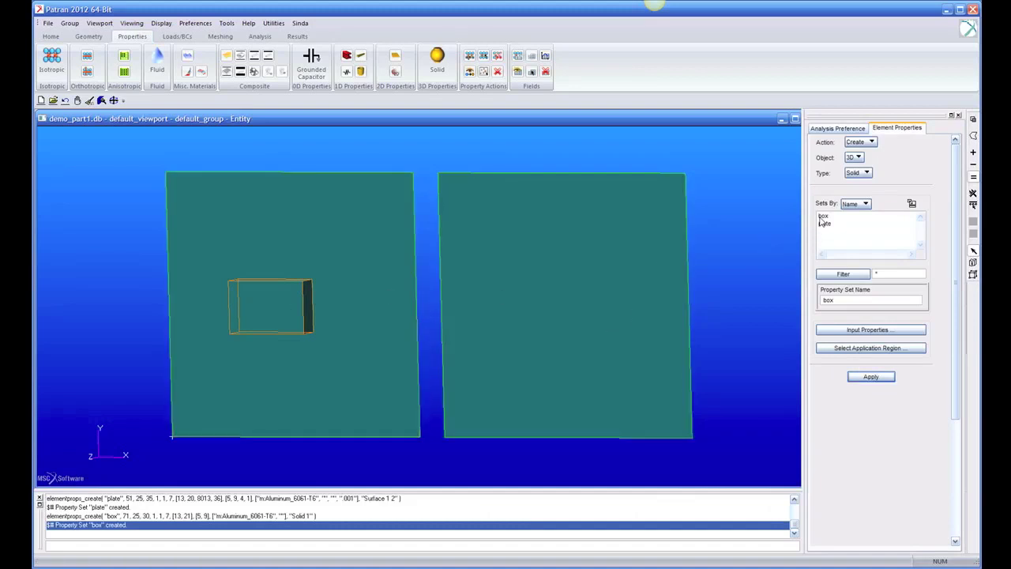
pyautogui.click(868, 329)
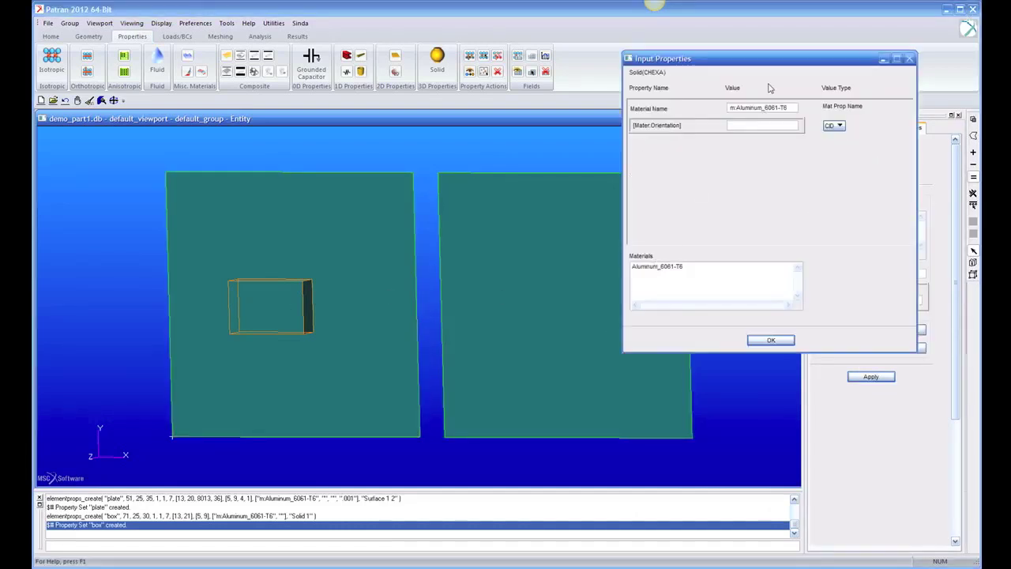
pyautogui.click(787, 345)
pyautogui.click(872, 347)
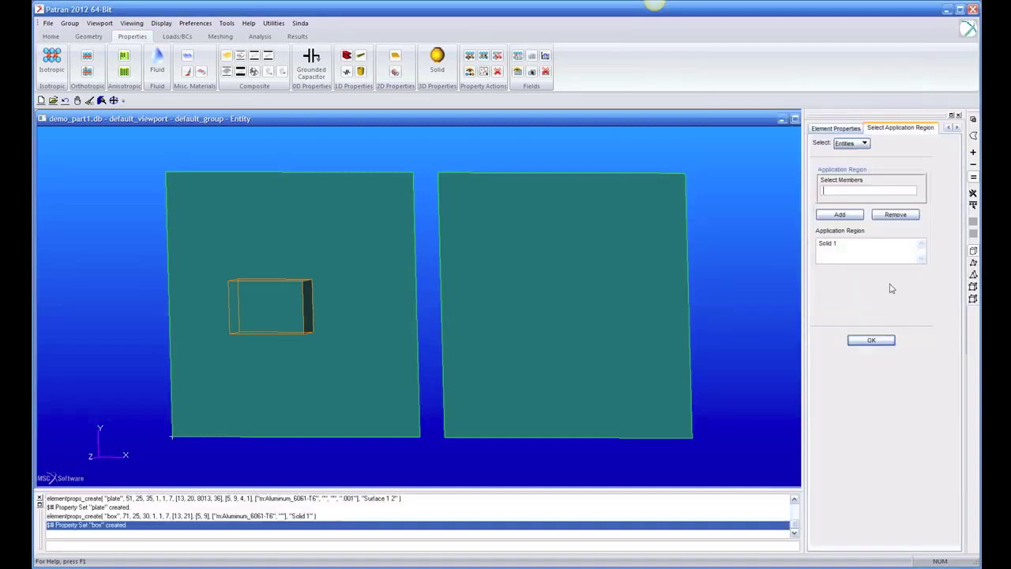
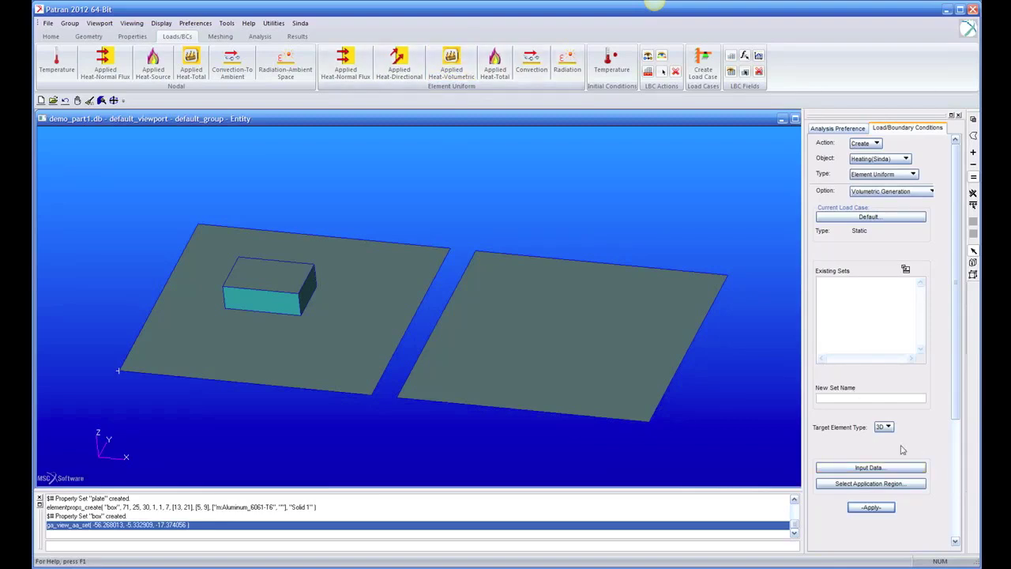
# Name the element-uniform volumetric generation load box power and give it a total heat of 100
pyautogui.click(867, 397)
pyautogui.write('box power')
pyautogui.click(880, 470)
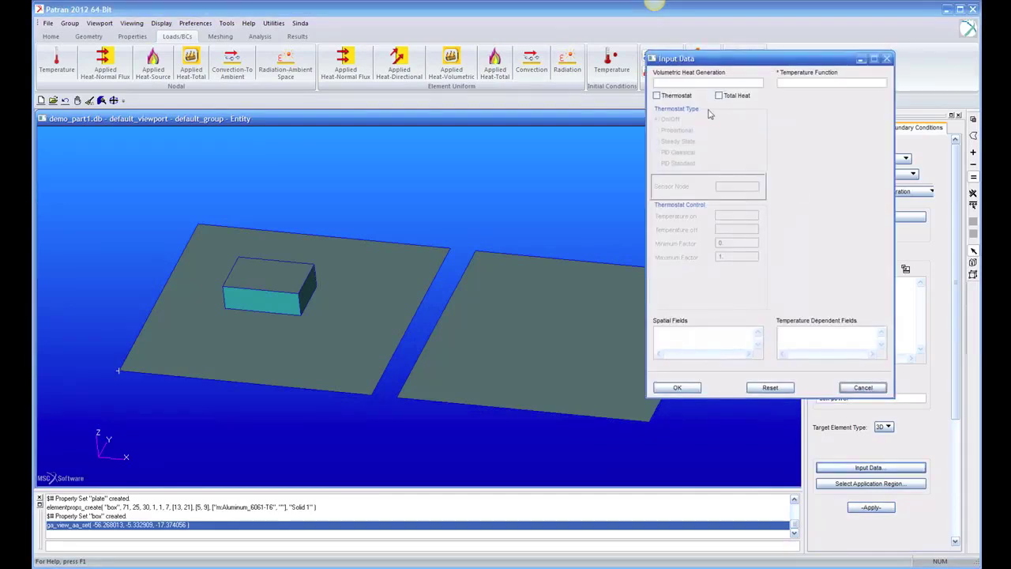
pyautogui.click(719, 95)
pyautogui.click(696, 82)
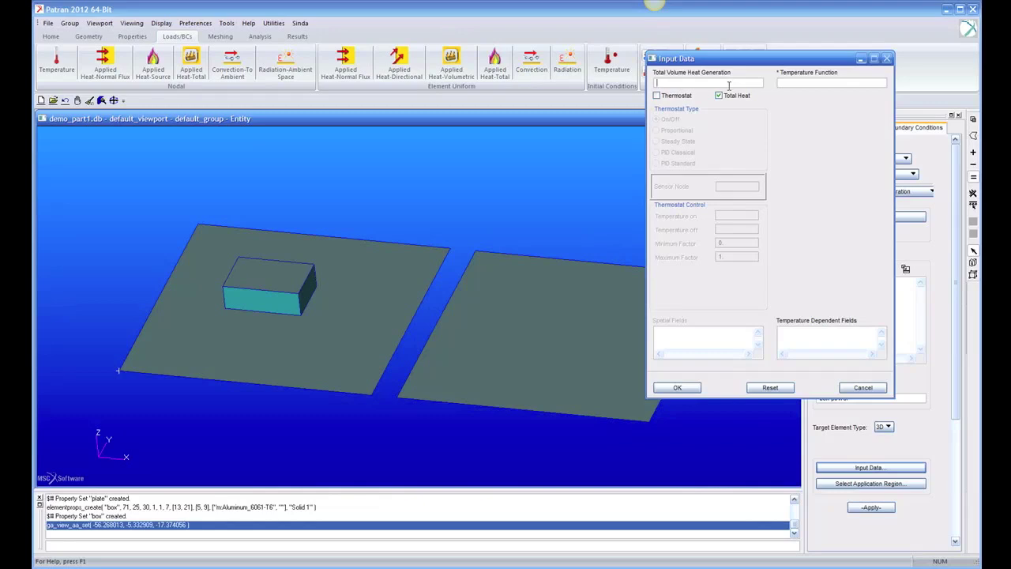
pyautogui.write('100')
pyautogui.click(674, 388)
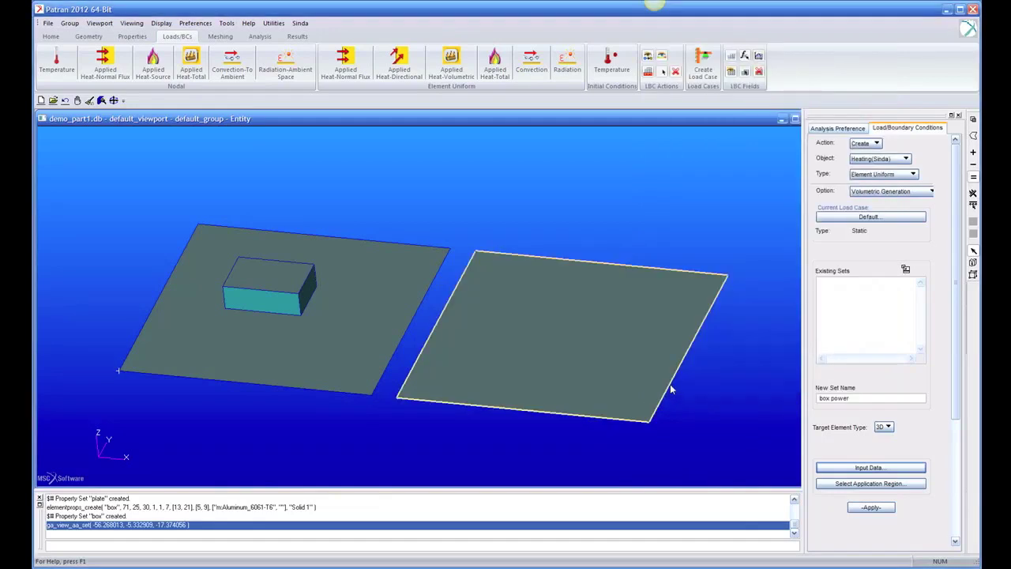
# Examine the thermostat types and controls offered for the box power load, leaving the thermostat disabled
pyautogui.click(870, 467)
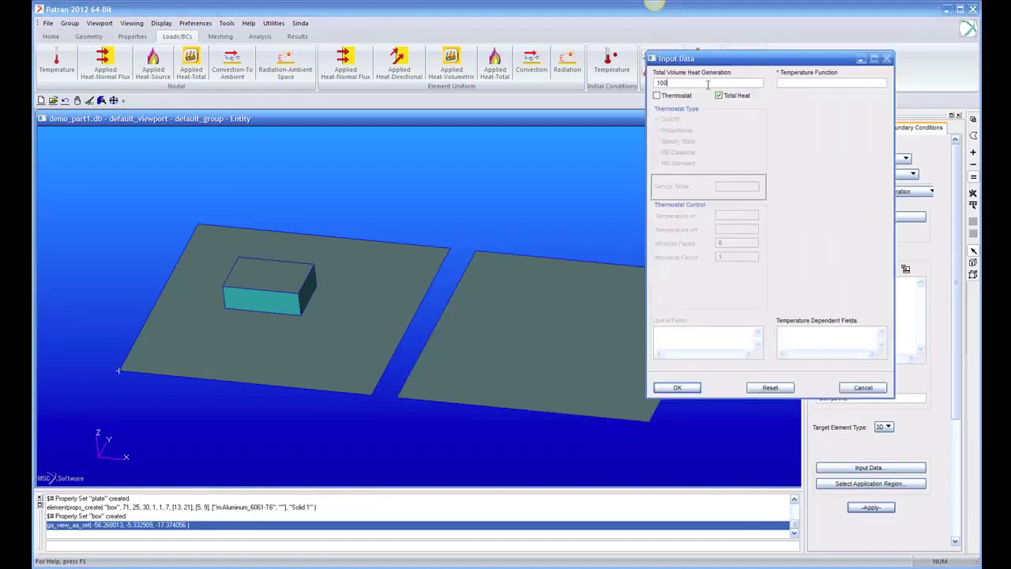
pyautogui.click(657, 95)
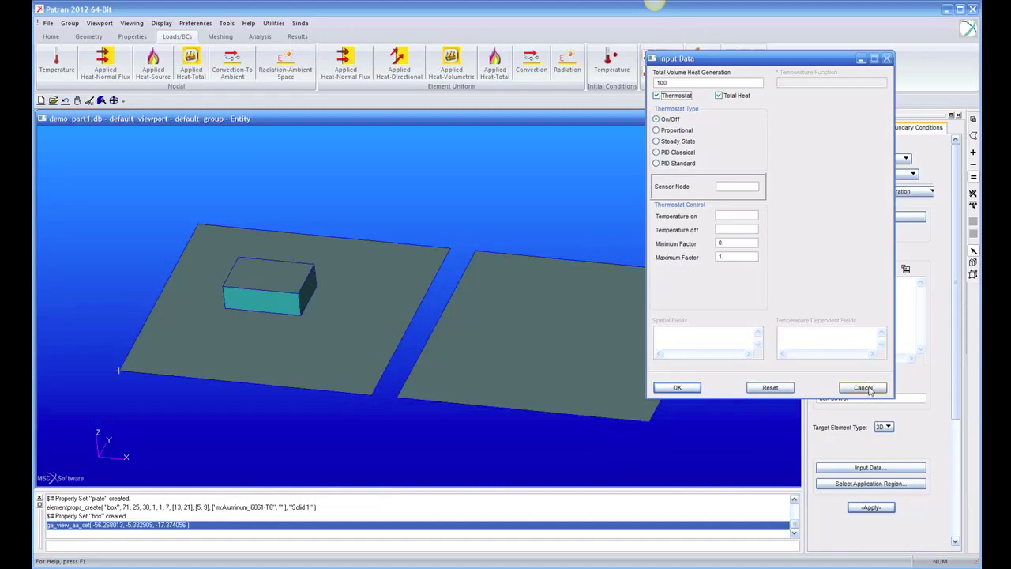
pyautogui.click(657, 96)
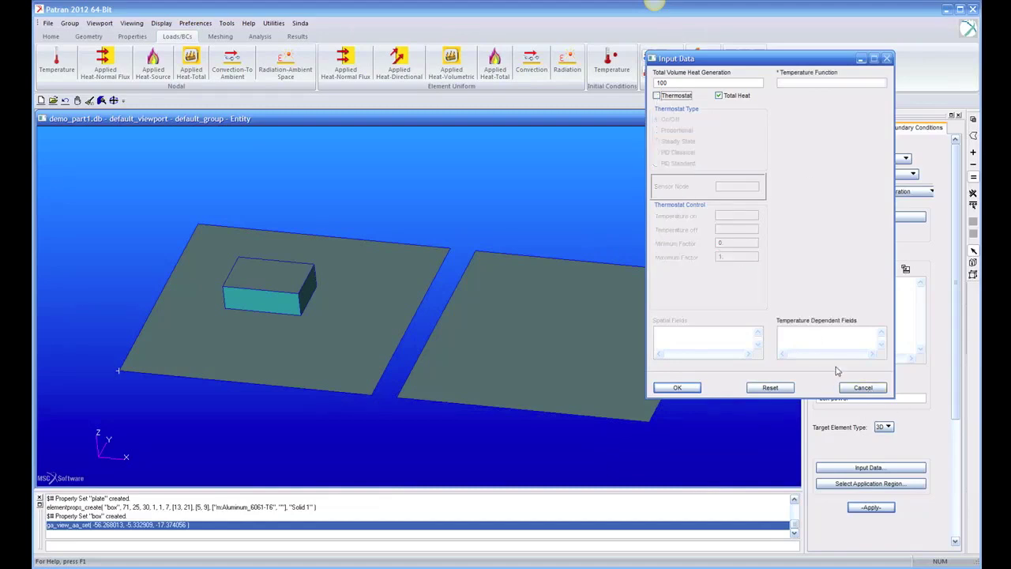
pyautogui.click(678, 388)
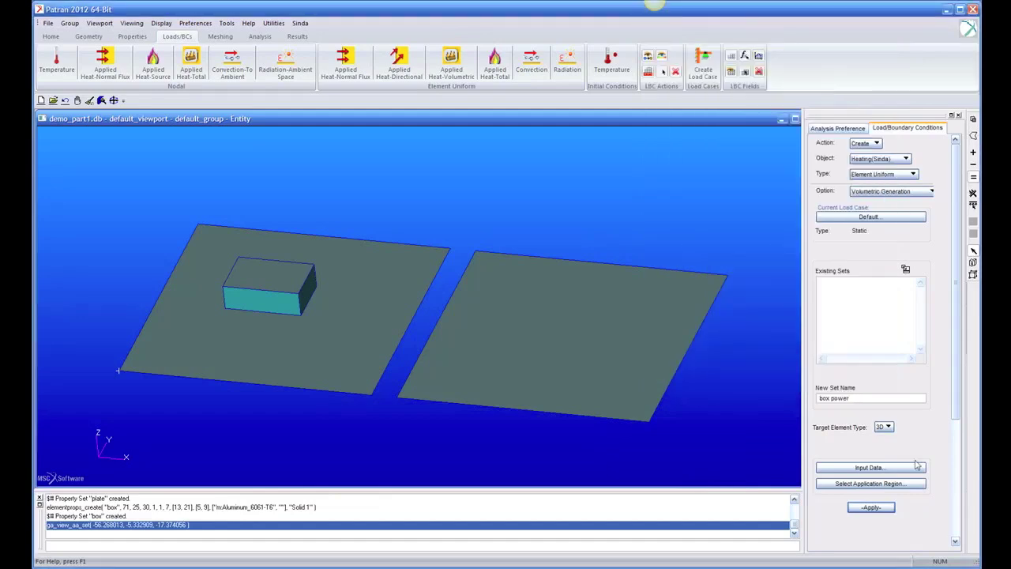
# Set the solid block as the box power load's application region and create the load
pyautogui.click(886, 485)
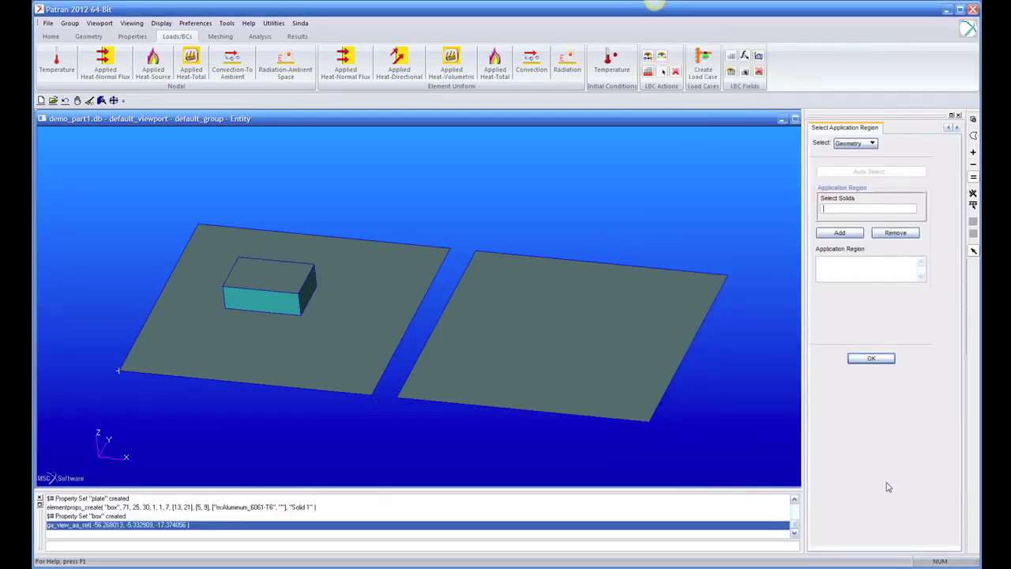
pyautogui.click(278, 290)
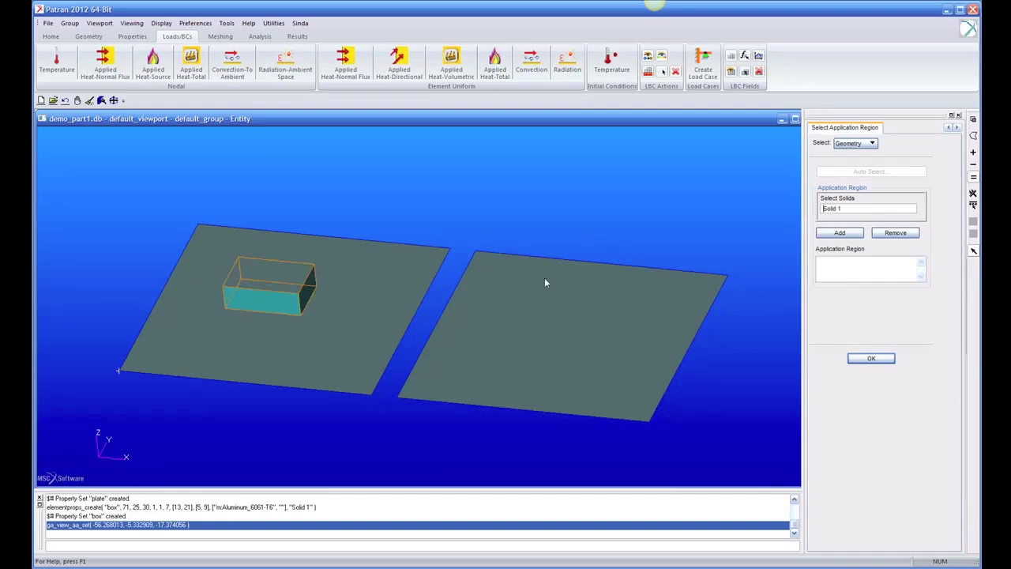
pyautogui.click(840, 232)
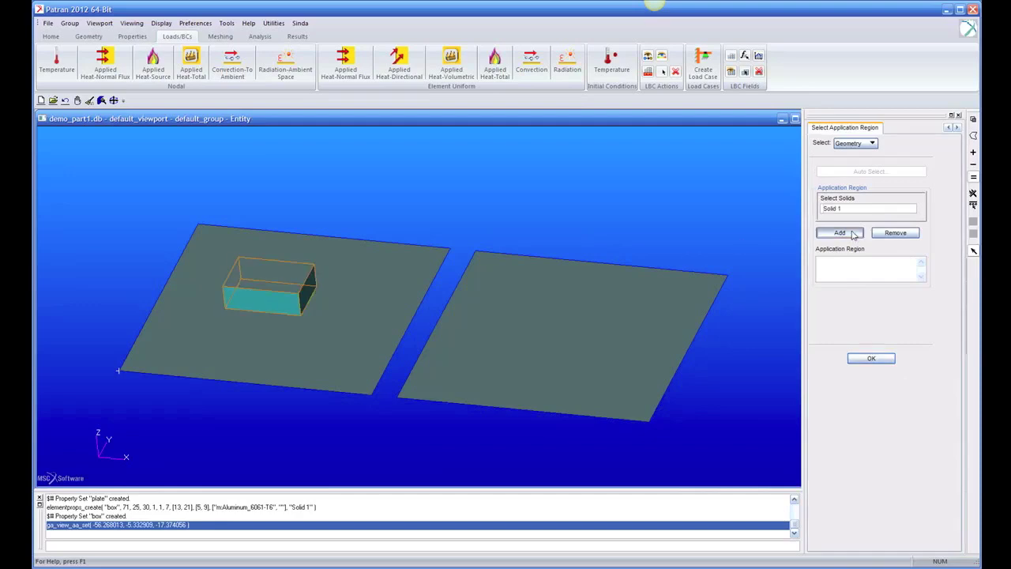
pyautogui.click(880, 360)
pyautogui.click(872, 507)
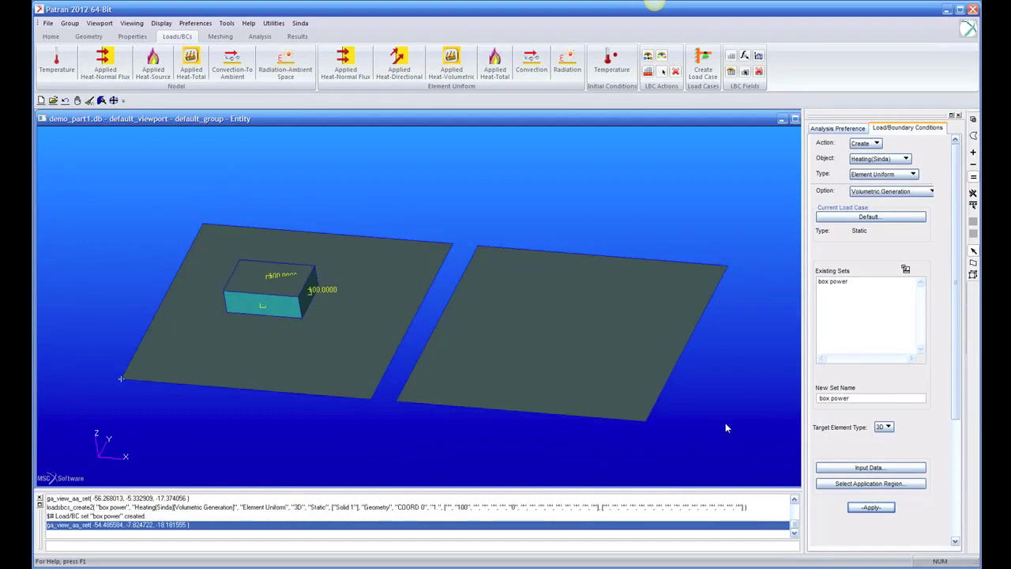
# Switch the viewport display of the plates and solid block to wireframe
pyautogui.rightClick(568, 162)
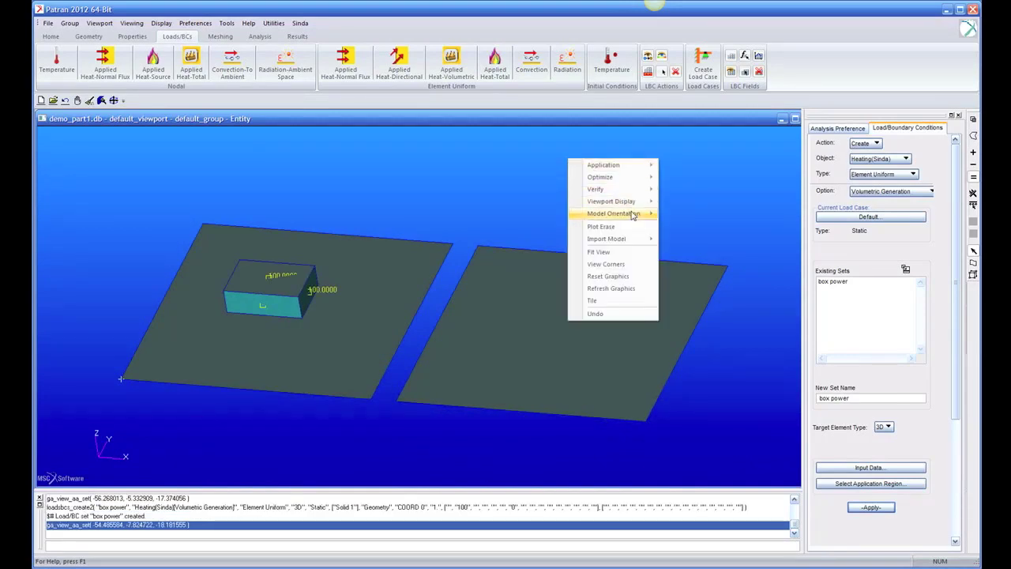
pyautogui.moveTo(624, 201)
pyautogui.click(687, 204)
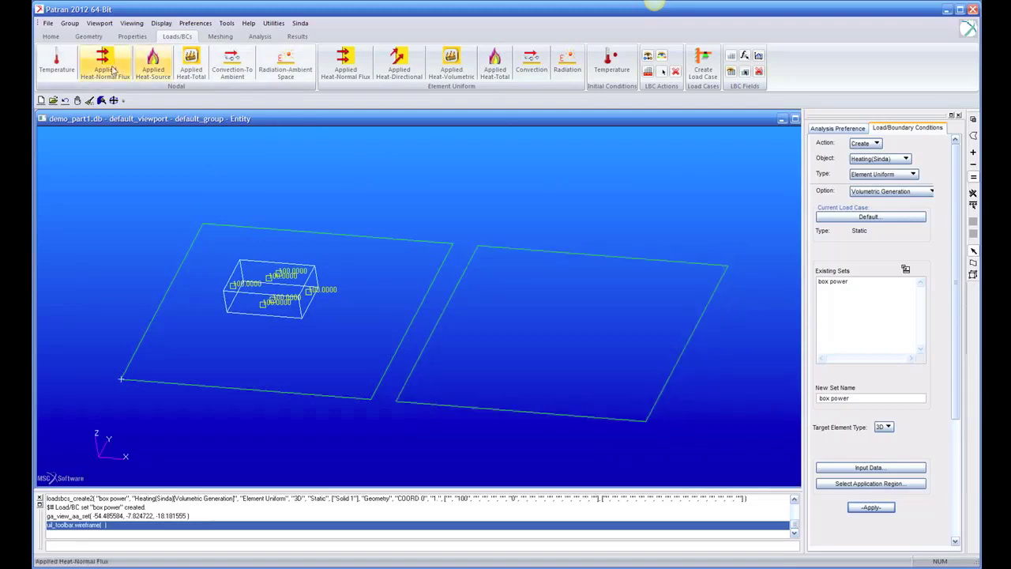
# Start a nodal temperature boundary condition named cold edge and set its temperature to 20
pyautogui.click(56, 60)
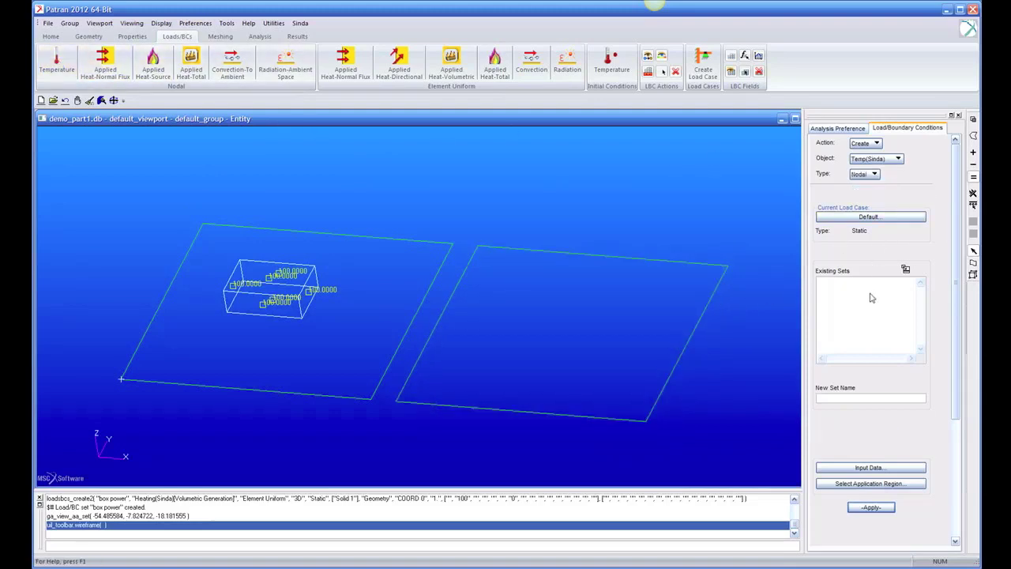
pyautogui.write('cold edge')
pyautogui.click(863, 468)
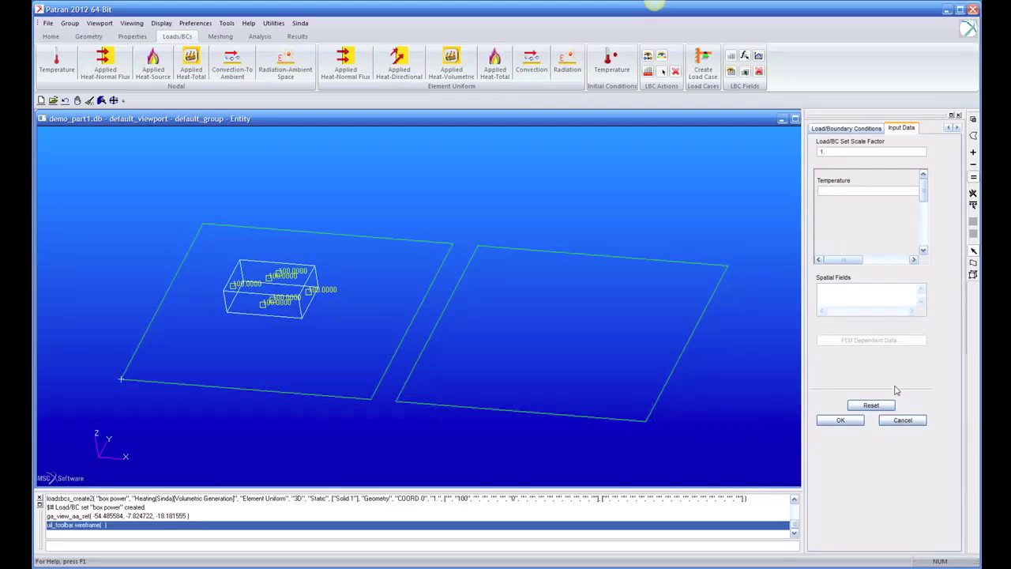
pyautogui.click(846, 189)
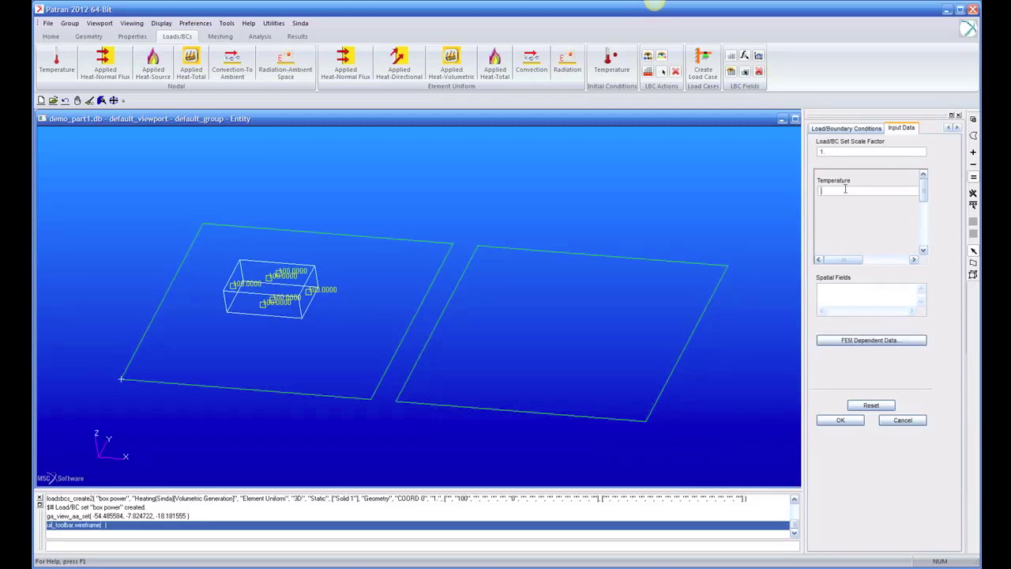
pyautogui.write('20')
pyautogui.click(840, 422)
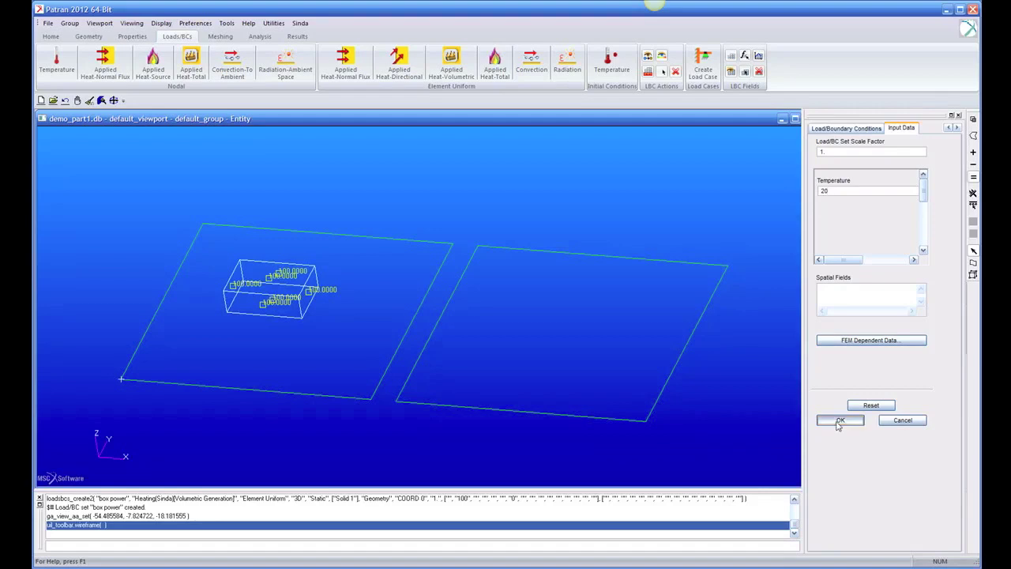
# Apply cold edge to Surface 1.1, the outer edge of the plate under the block, and create the set
pyautogui.click(872, 486)
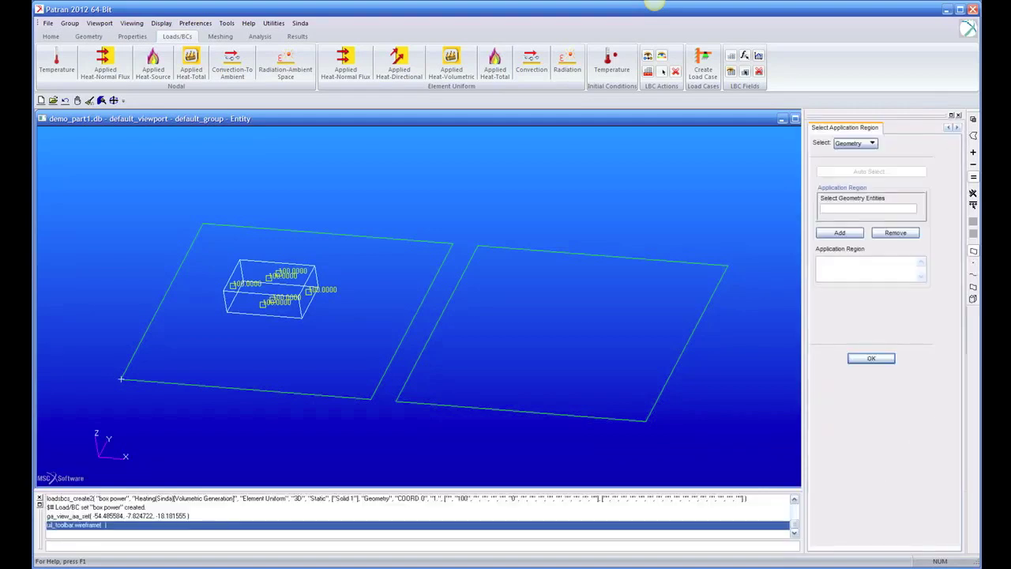
pyautogui.click(178, 272)
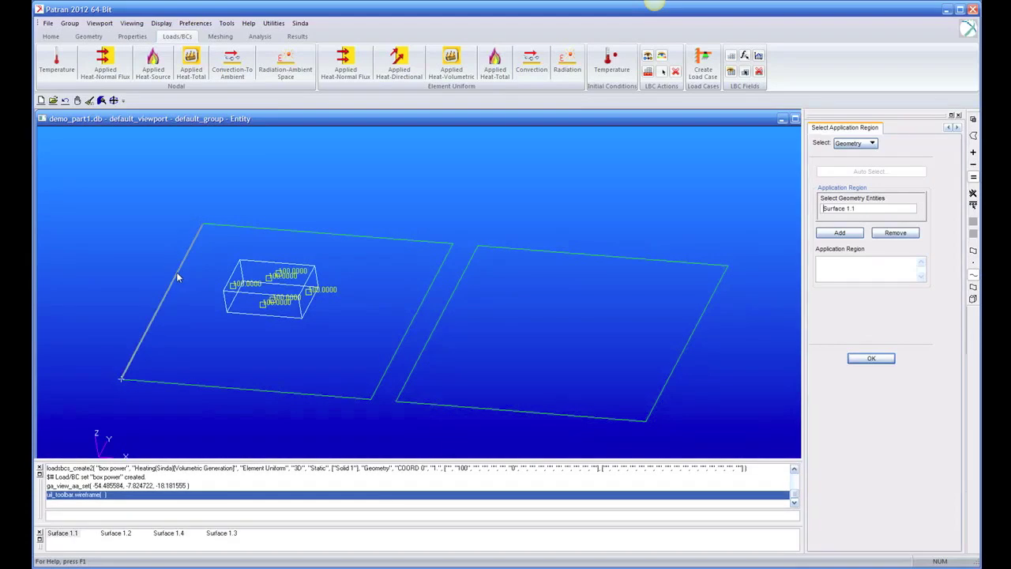
pyautogui.click(850, 234)
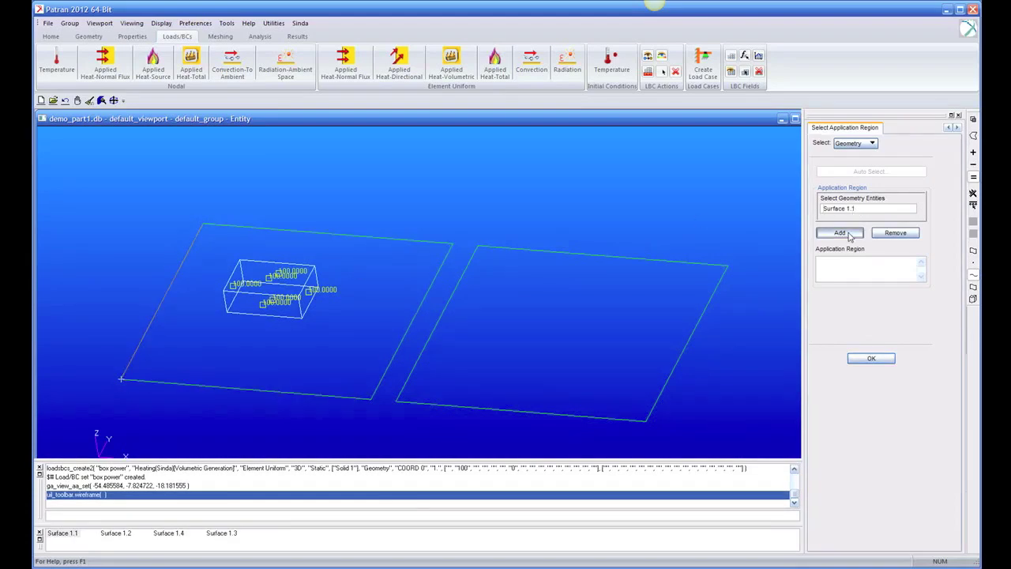
pyautogui.click(873, 360)
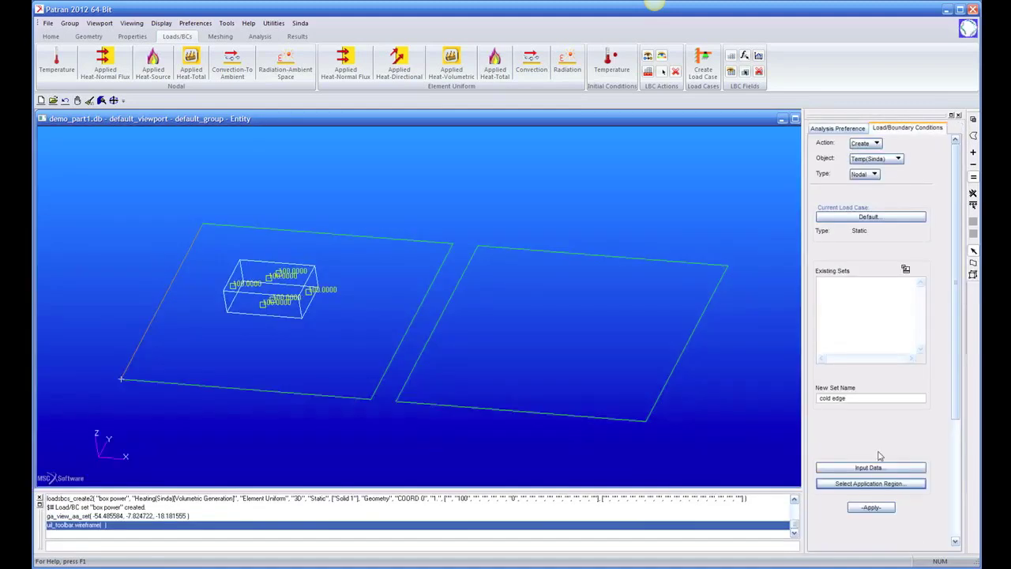
pyautogui.click(872, 508)
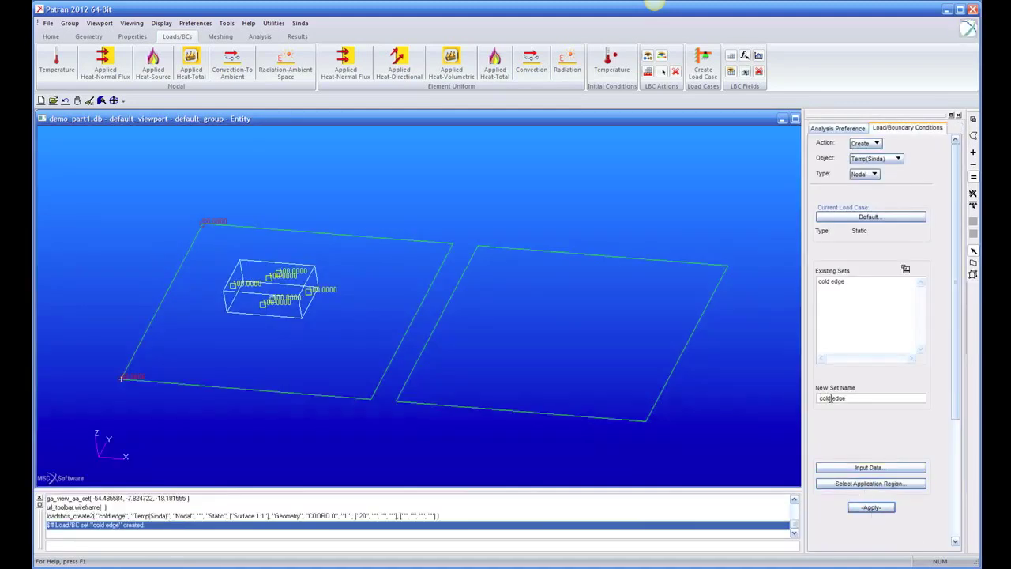
# Define another nodal temperature set named hot edge with a temperature of 50
pyautogui.moveTo(832, 399); pyautogui.dragTo(807, 395)
pyautogui.write('hot')
pyautogui.click(871, 467)
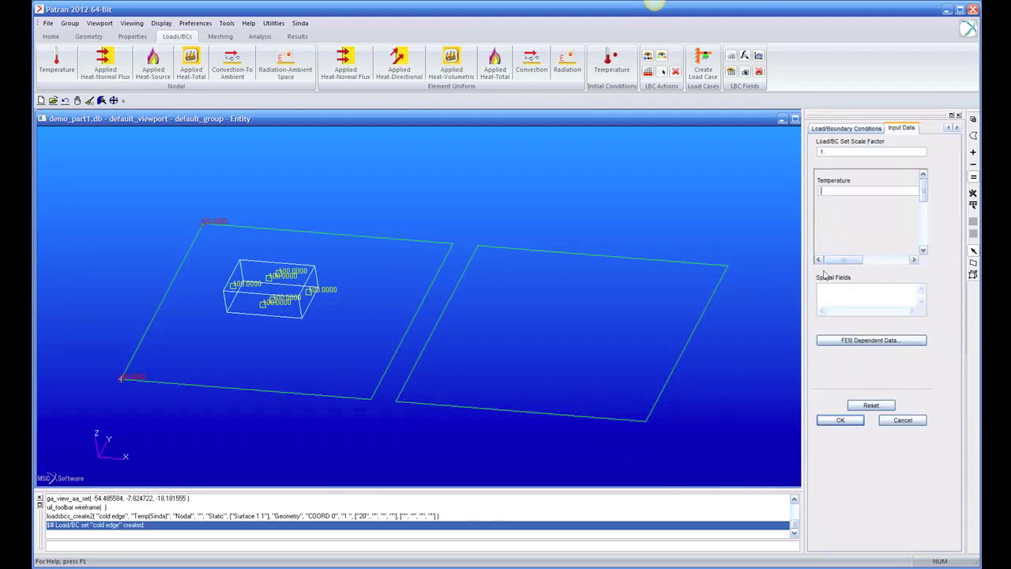
pyautogui.write('50')
pyautogui.click(841, 422)
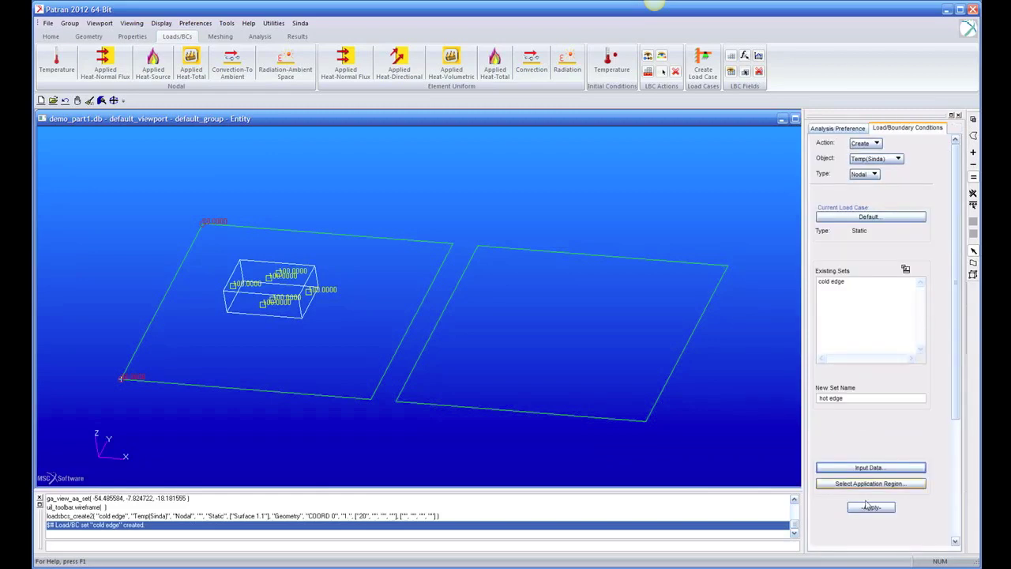
# Apply hot edge to Surface 2.3, the outer edge of the second plate, and create the set
pyautogui.click(870, 481)
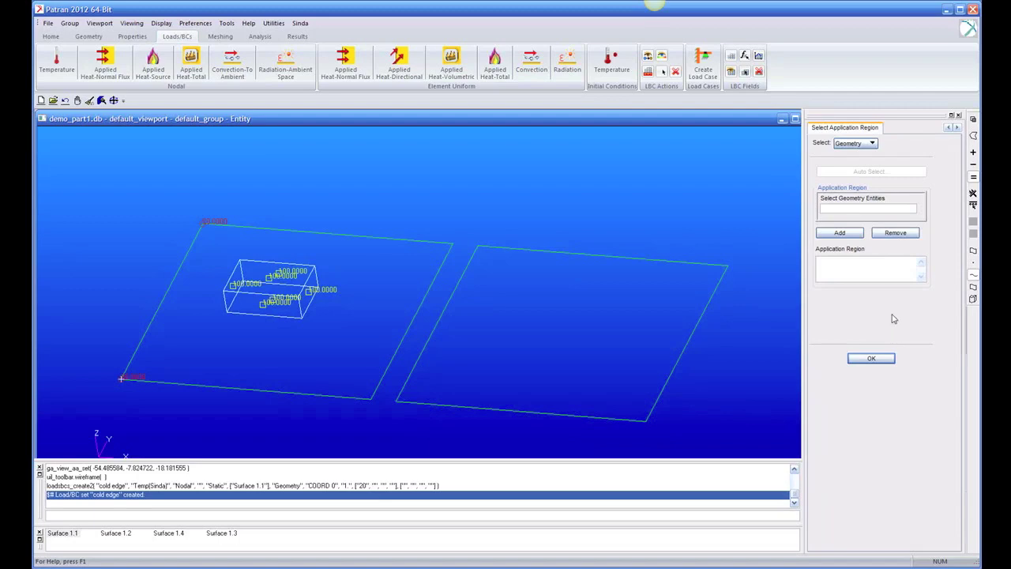
pyautogui.click(708, 316)
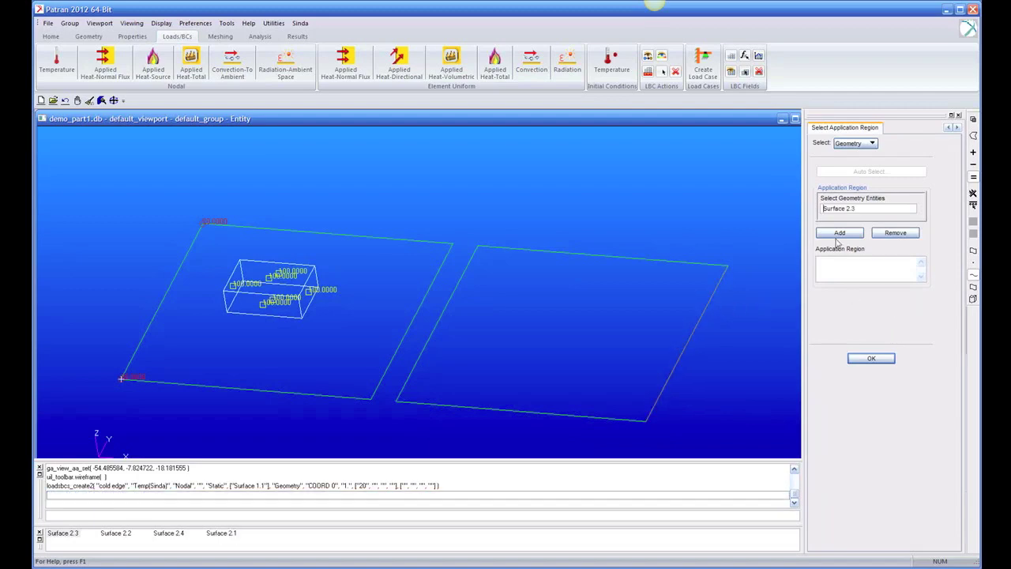
pyautogui.click(840, 234)
pyautogui.click(873, 359)
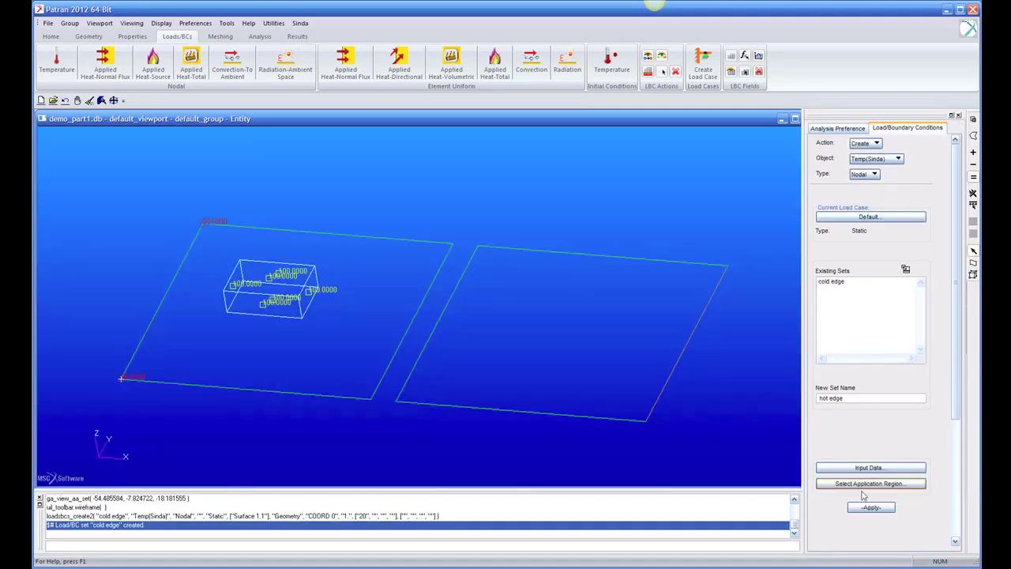
pyautogui.click(872, 508)
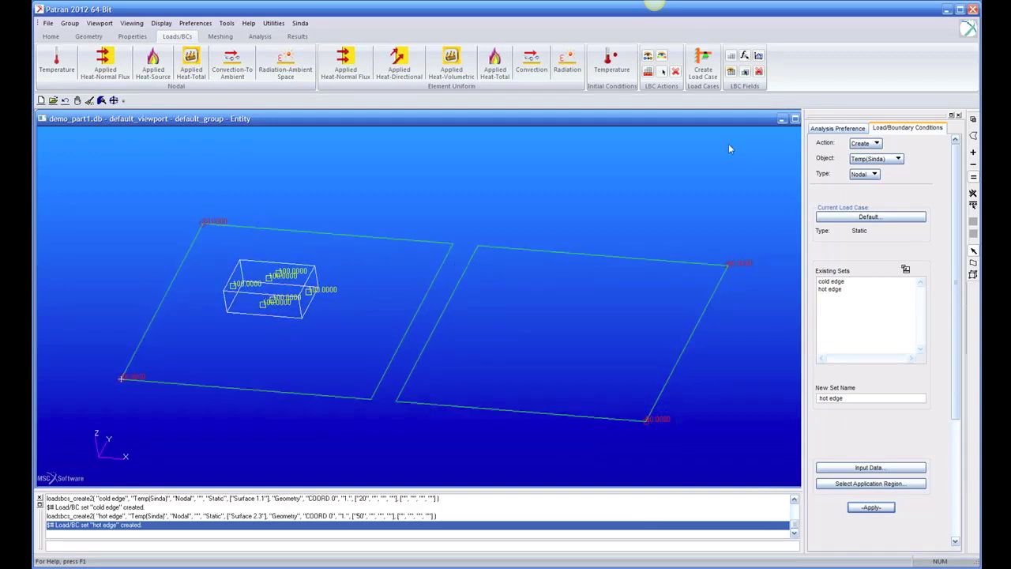
# Start an element-uniform convection set with the Contact option, 2D target elements and the name edge contact
pyautogui.click(531, 63)
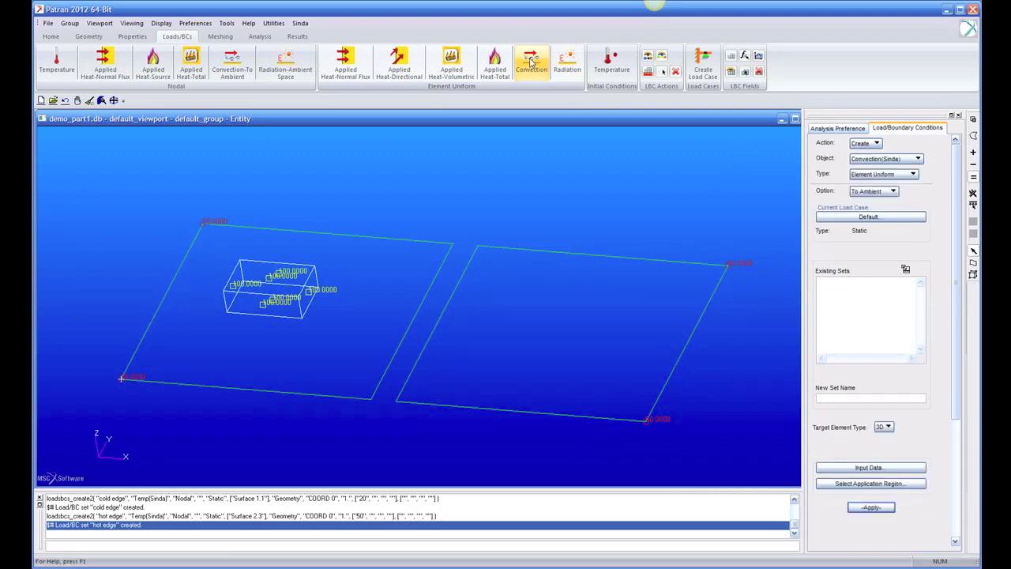
pyautogui.click(909, 173)
pyautogui.click(891, 188)
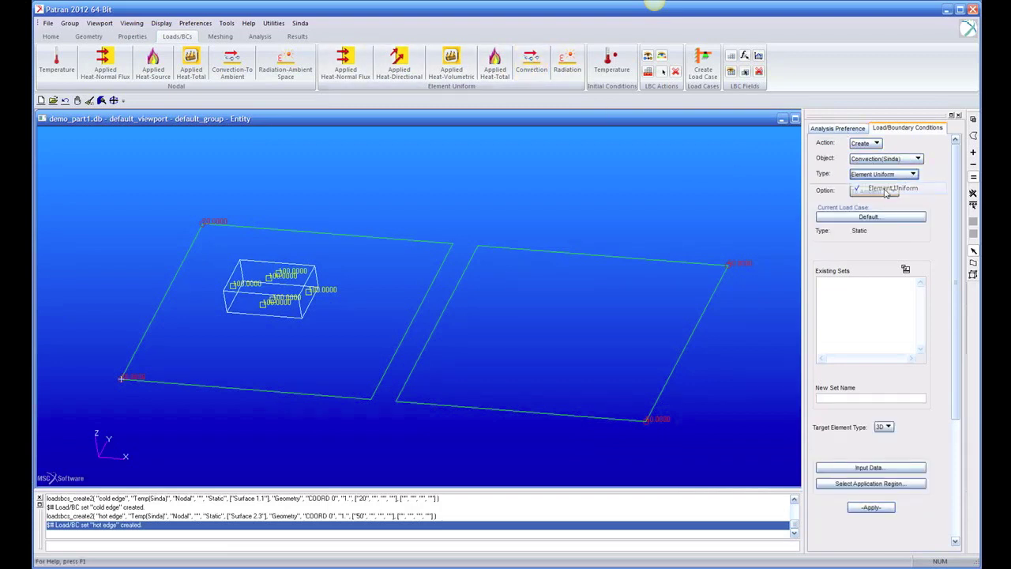
pyautogui.click(884, 190)
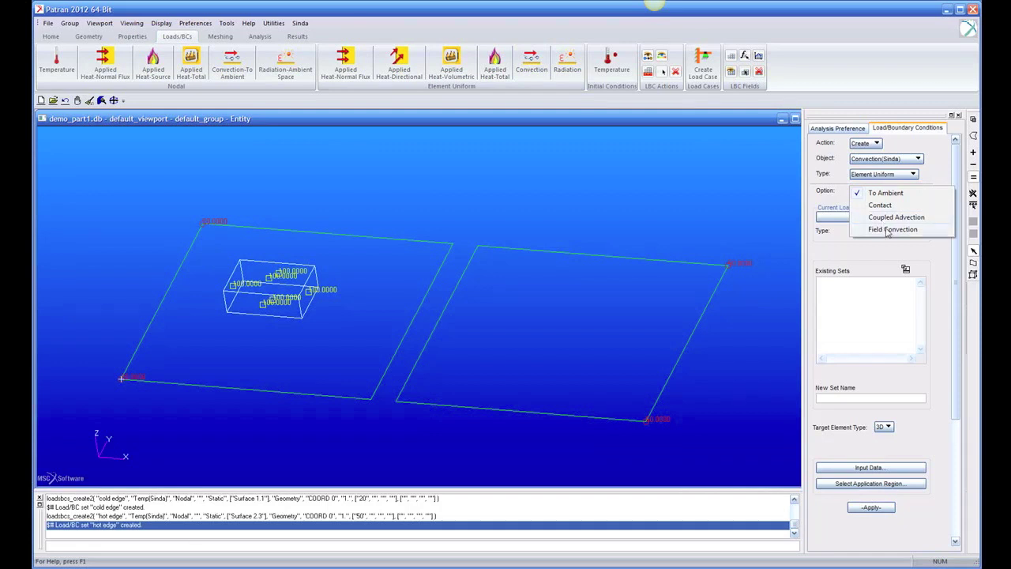
pyautogui.click(879, 205)
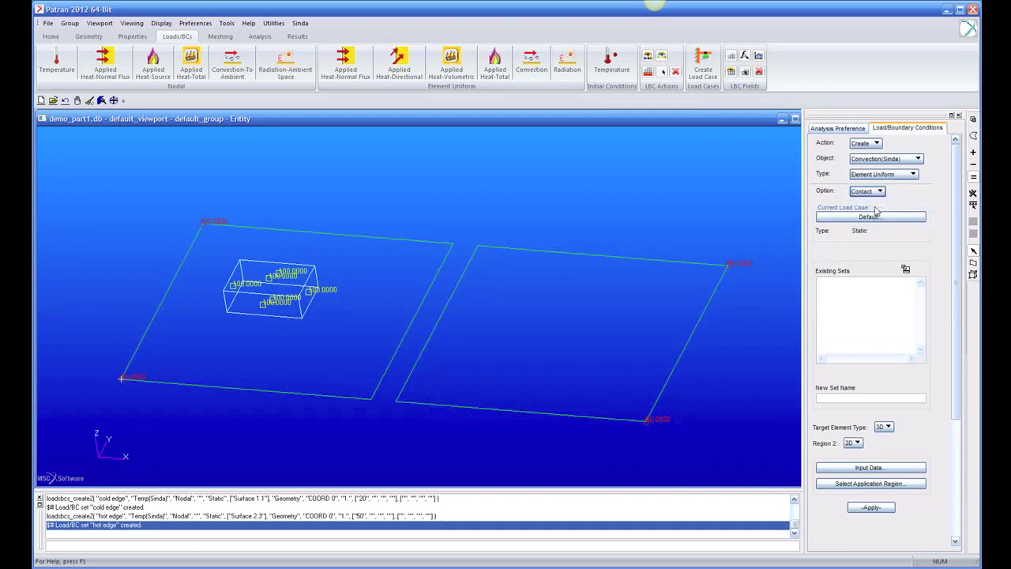
pyautogui.click(885, 427)
pyautogui.click(889, 436)
pyautogui.click(838, 399)
pyautogui.write('edge contact')
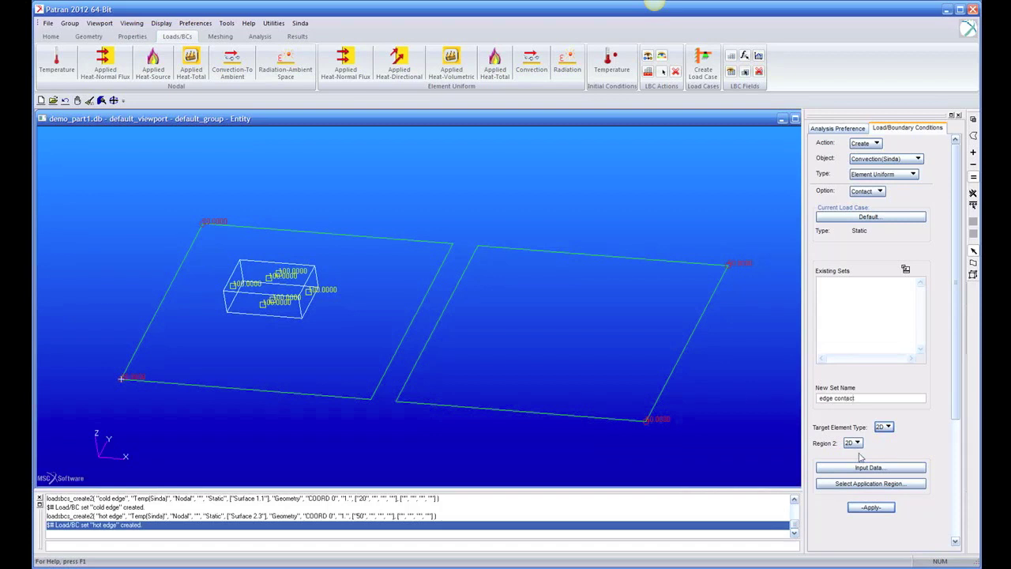
# Set the edge contact input data to the Edge surface option with an edge contact coefficient of 10000
pyautogui.click(868, 468)
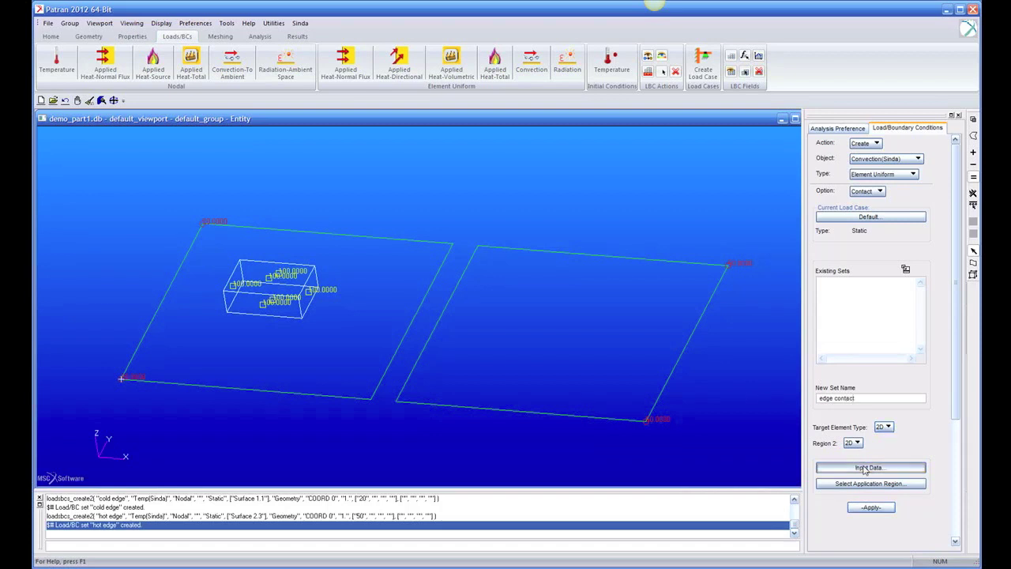
pyautogui.click(719, 74)
pyautogui.click(720, 103)
pyautogui.click(693, 97)
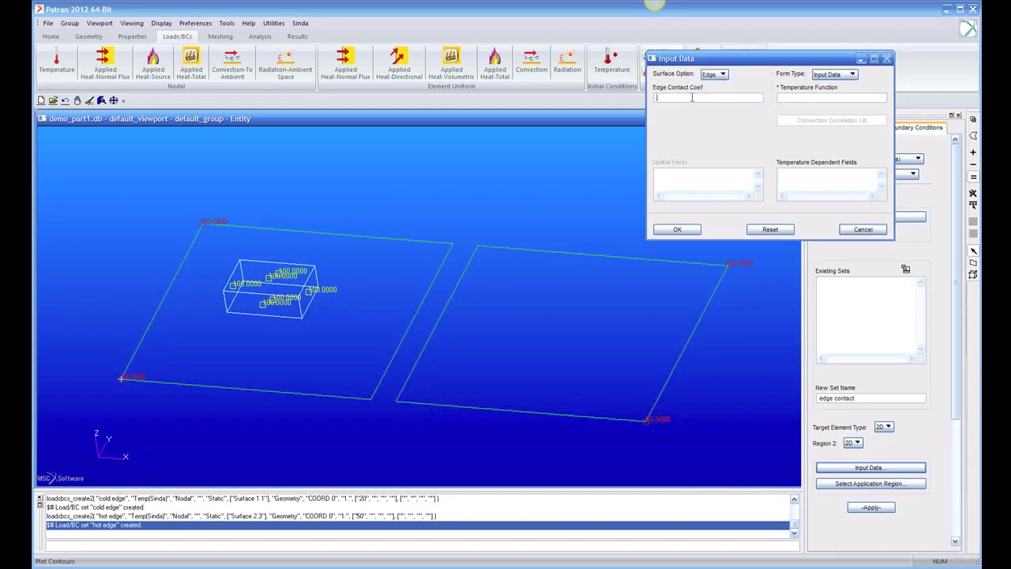
pyautogui.write('10000')
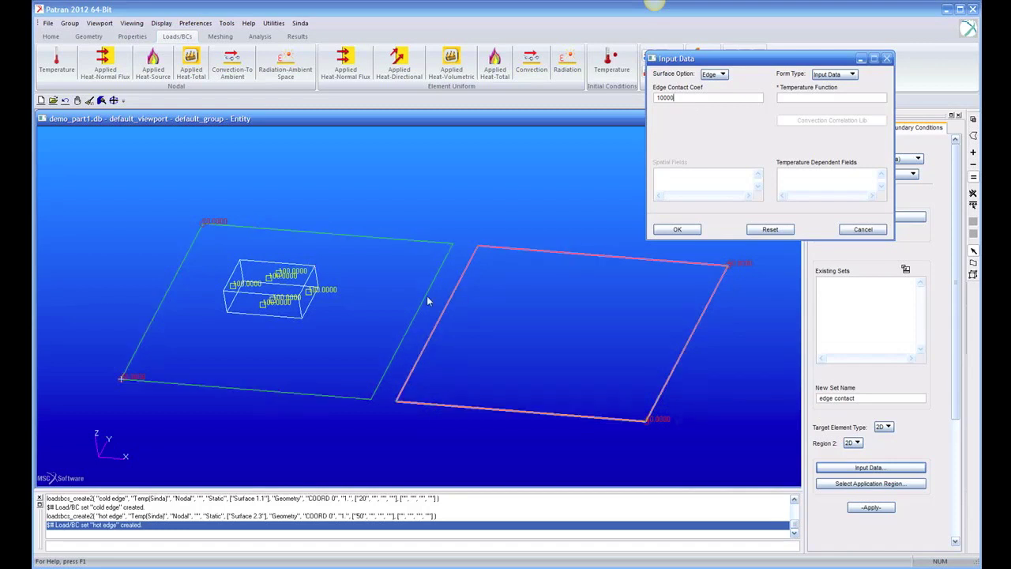
pyautogui.click(685, 230)
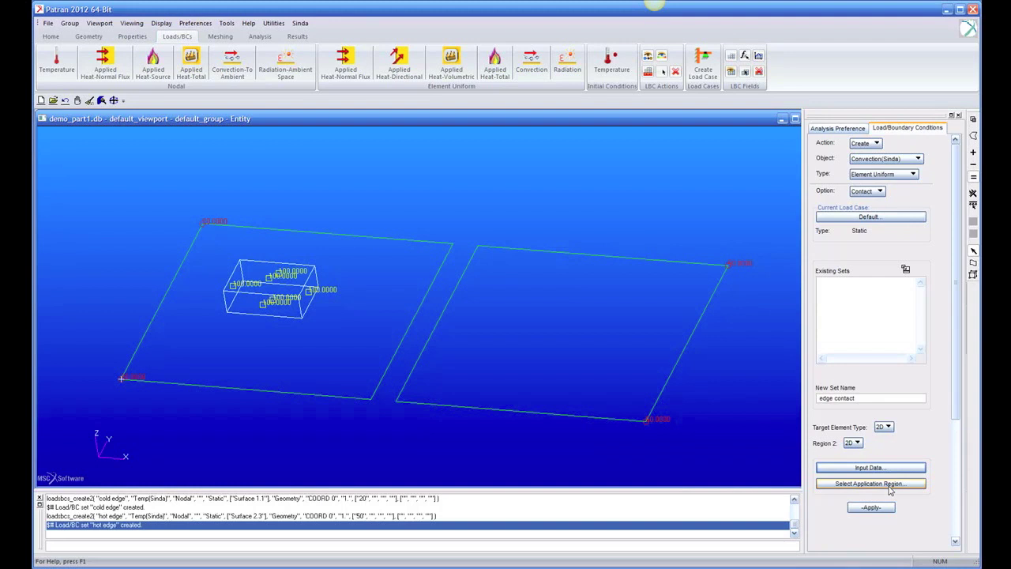
# Add Surface 1.3, the first plate's edge facing the gap, as the edge contact application region
pyautogui.click(891, 491)
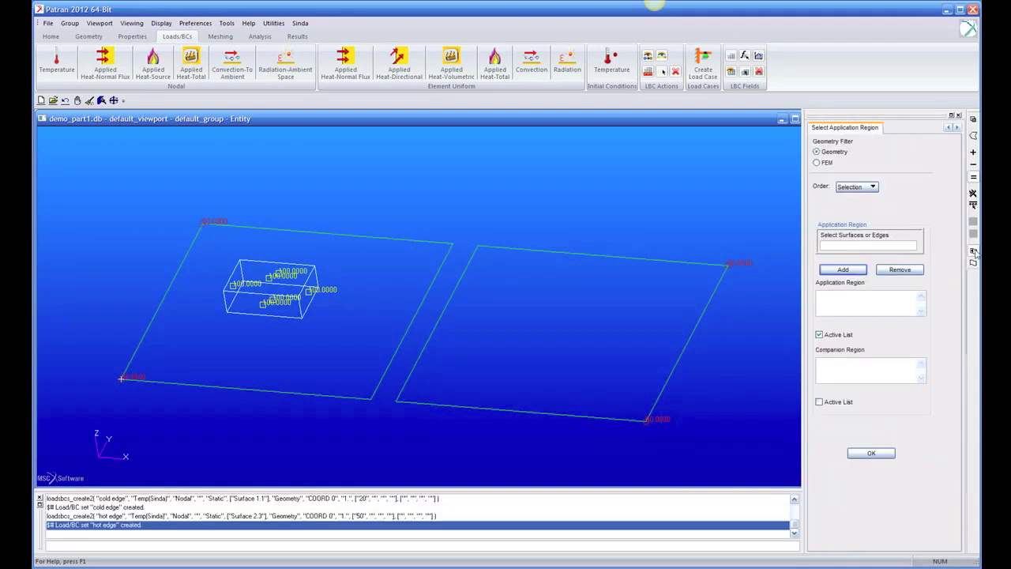
pyautogui.click(842, 302)
pyautogui.click(422, 309)
pyautogui.click(836, 270)
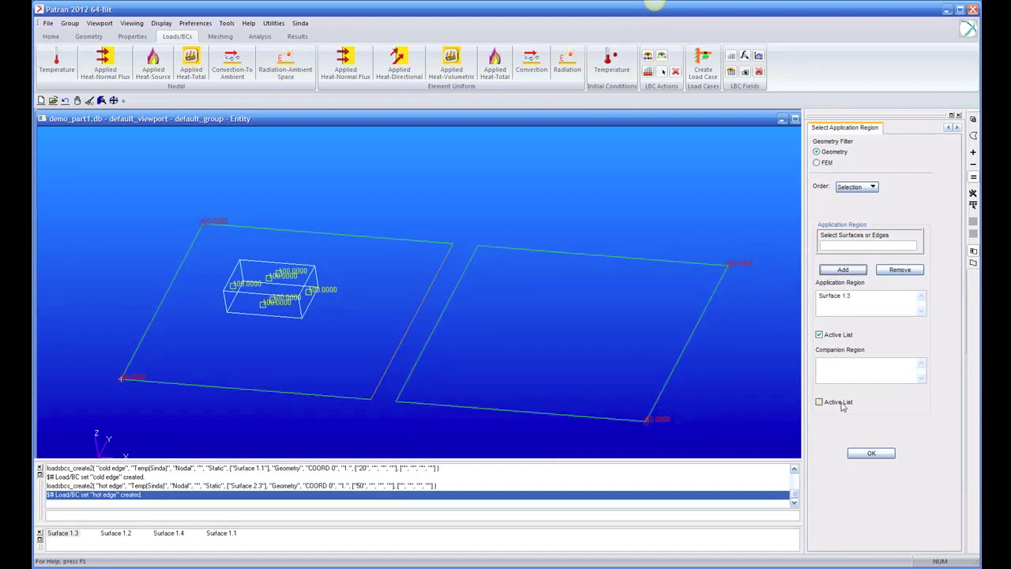
# Add Surface 2.1, the second plate's edge facing the gap, as the companion region and create the edge contact set
pyautogui.click(821, 402)
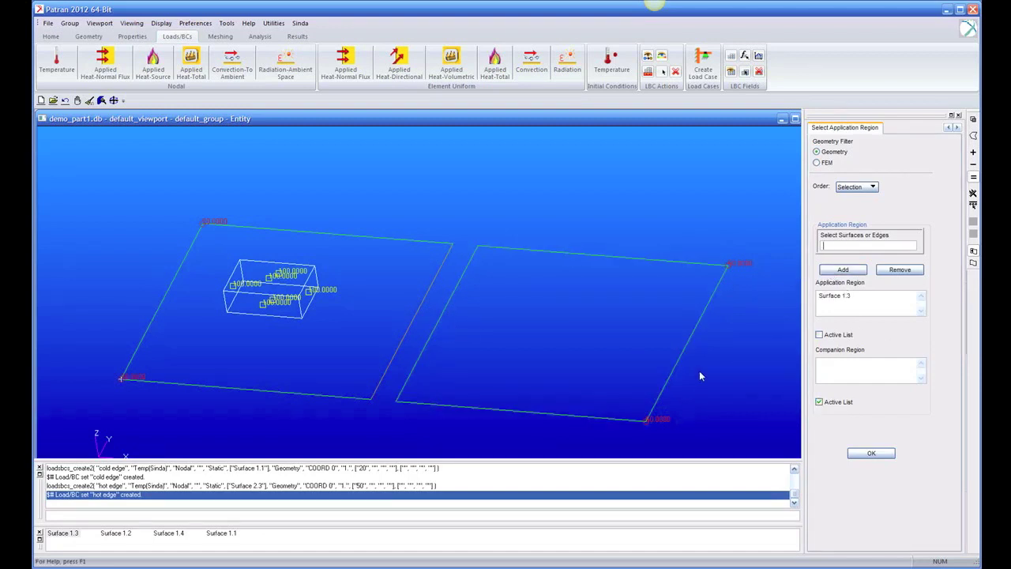
pyautogui.click(442, 318)
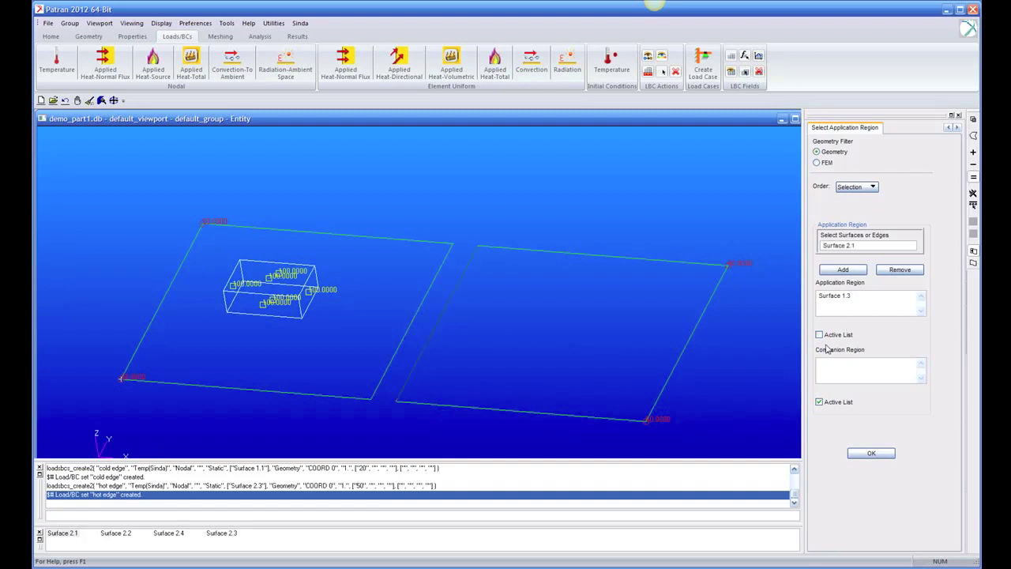
pyautogui.click(844, 272)
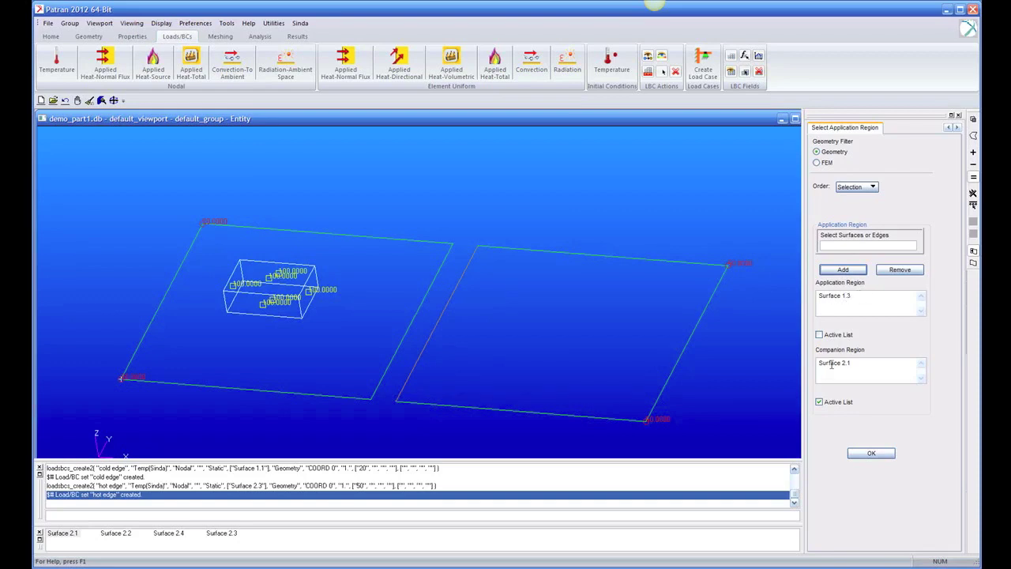
pyautogui.click(880, 454)
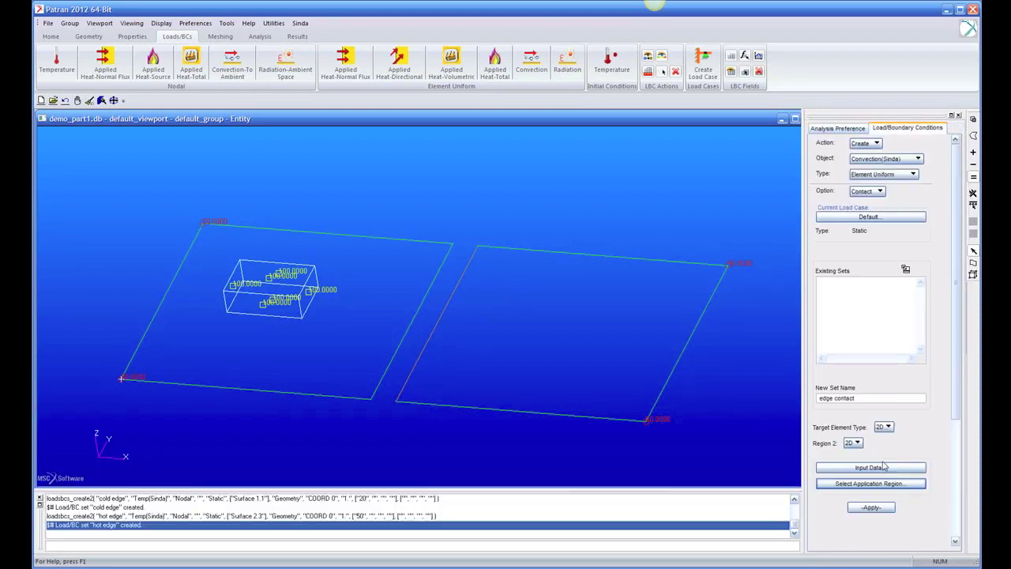
pyautogui.click(875, 509)
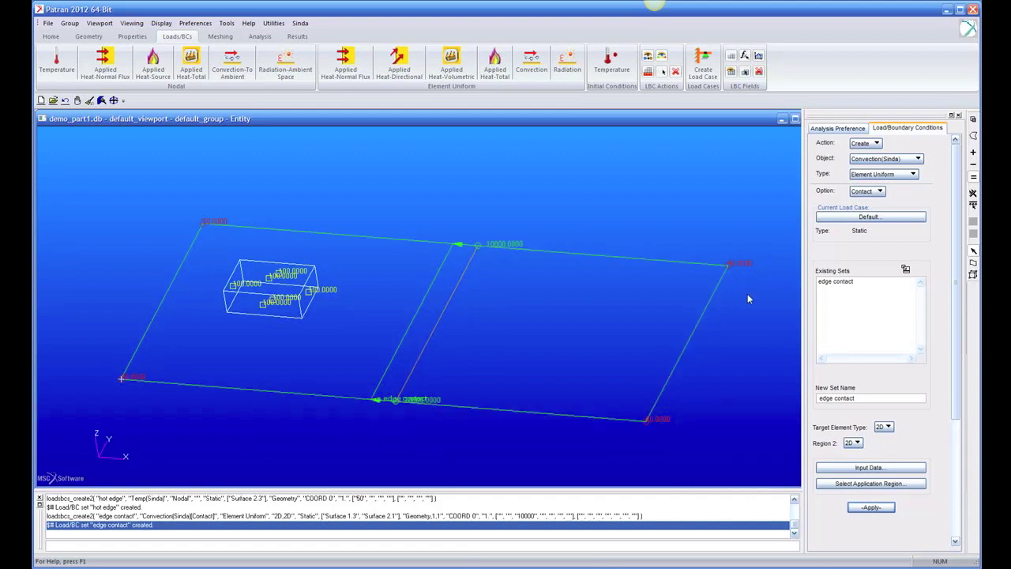
# Name a new contact set box contact and set its Region 2 element type to 3D
pyautogui.moveTo(834, 398); pyautogui.dragTo(746, 400)
pyautogui.write('box')
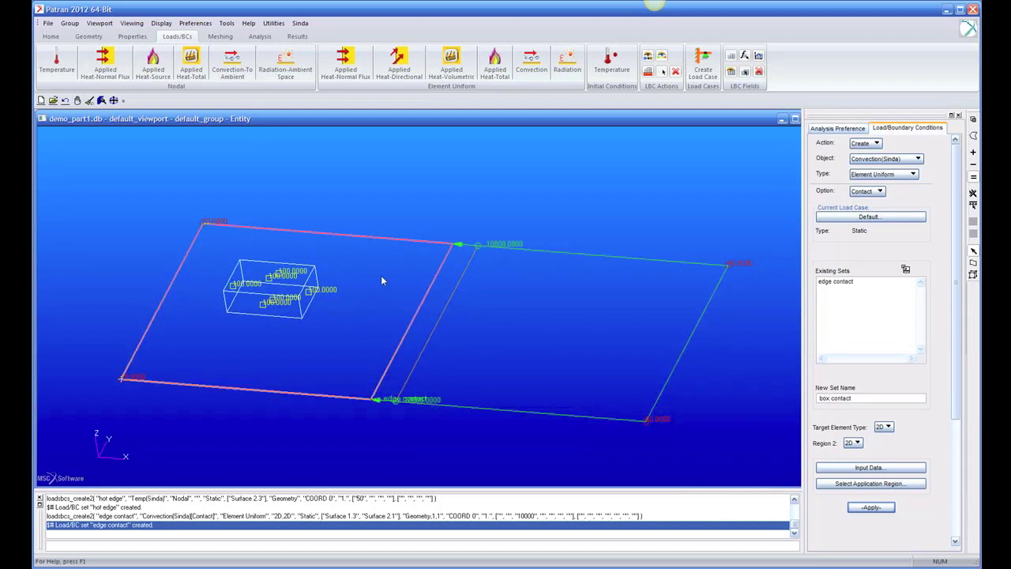
pyautogui.click(857, 444)
pyautogui.click(869, 461)
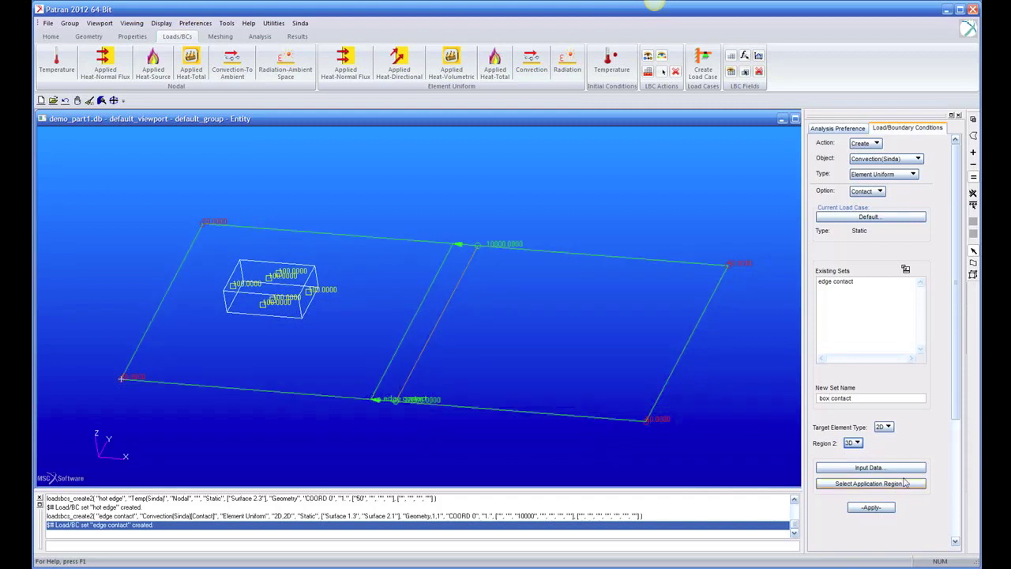
# Set the box contact input data to the Top surface option with a top surface contact coefficient of 10000
pyautogui.click(901, 469)
pyautogui.click(721, 74)
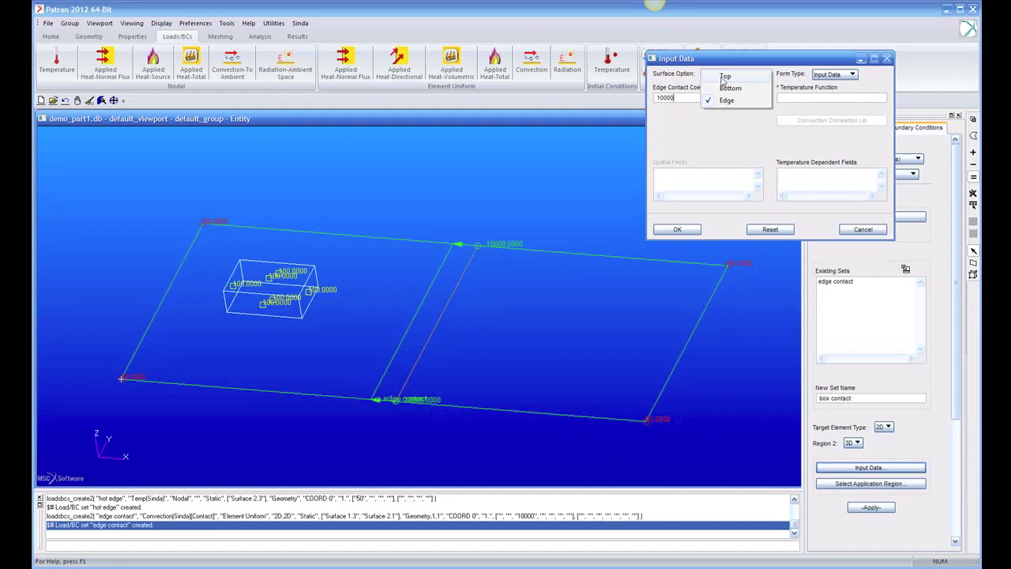
pyautogui.click(724, 76)
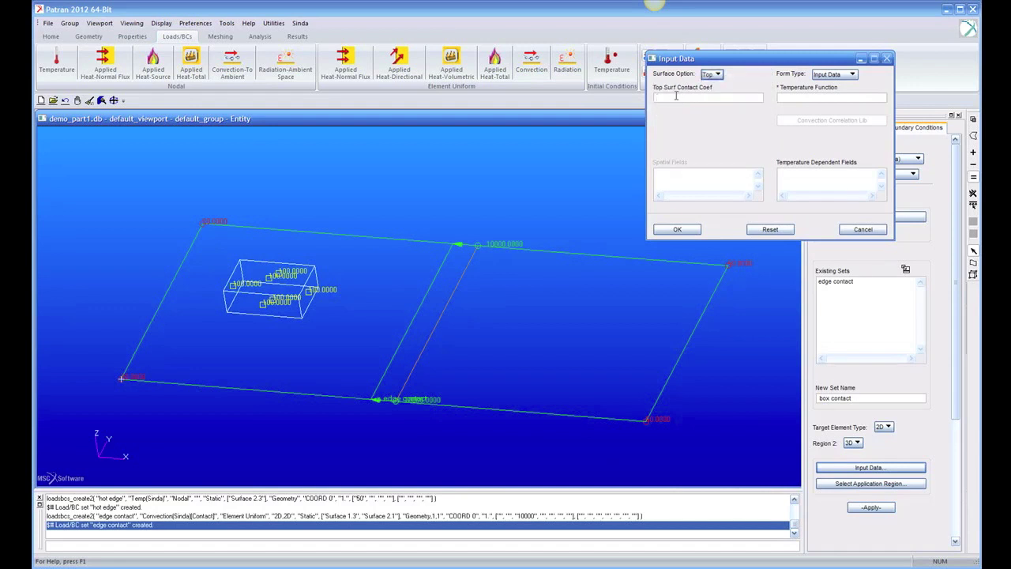
pyautogui.click(676, 95)
pyautogui.write('10000')
pyautogui.click(676, 230)
# Add the whole first plate, Surface 1, as the box contact application region
pyautogui.click(880, 486)
pyautogui.click(820, 334)
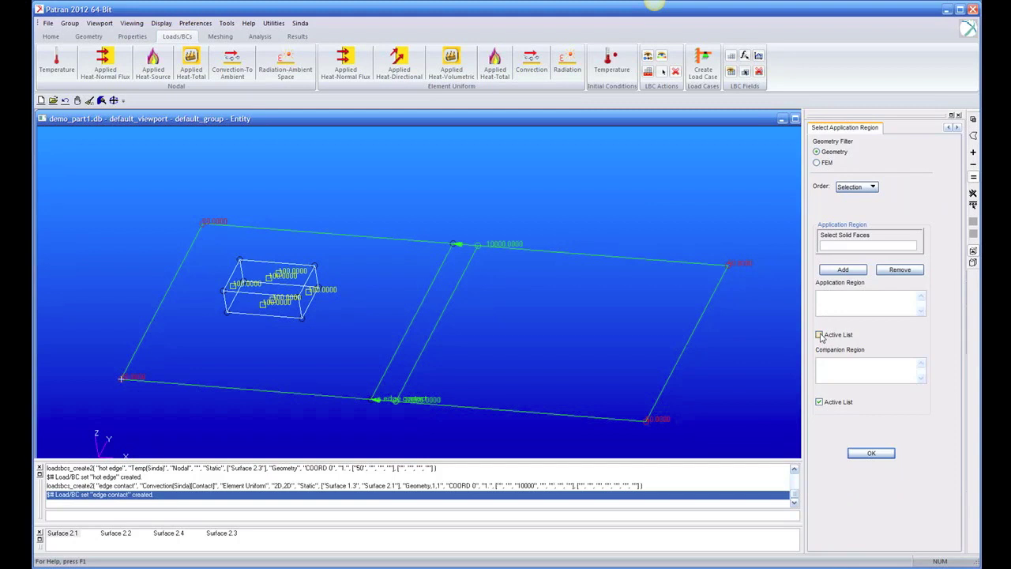
pyautogui.click(366, 316)
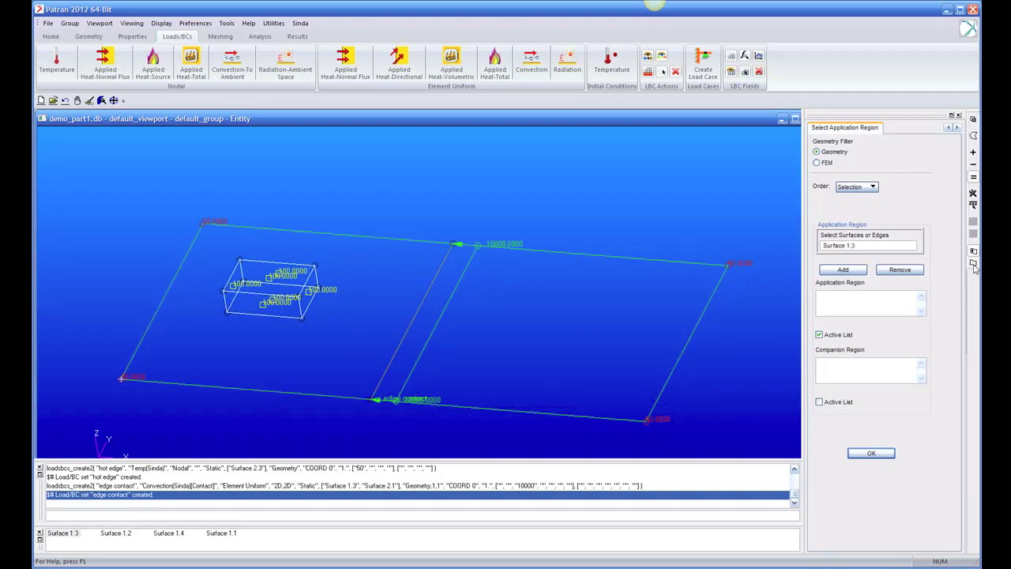
pyautogui.click(382, 312)
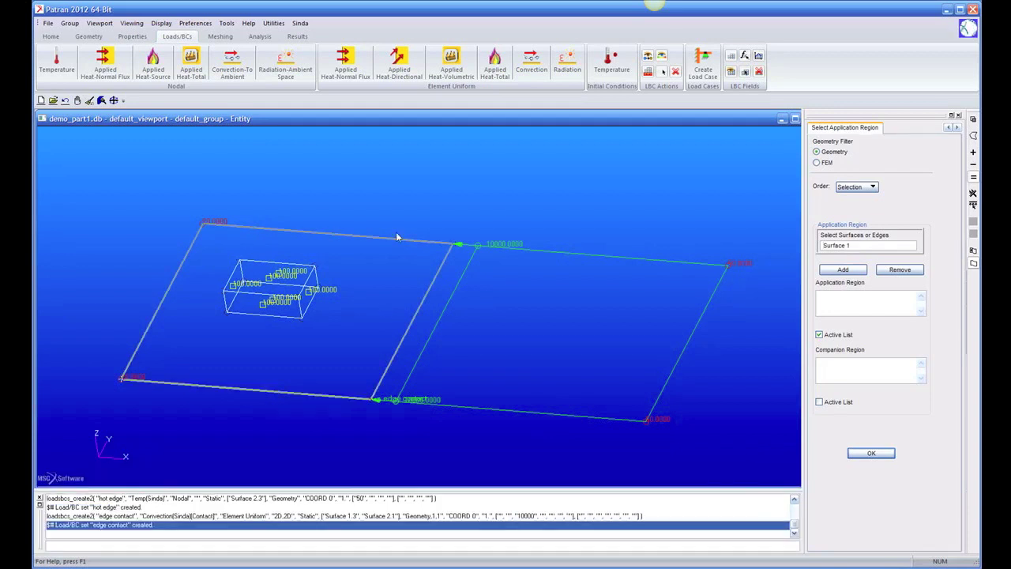
pyautogui.click(830, 271)
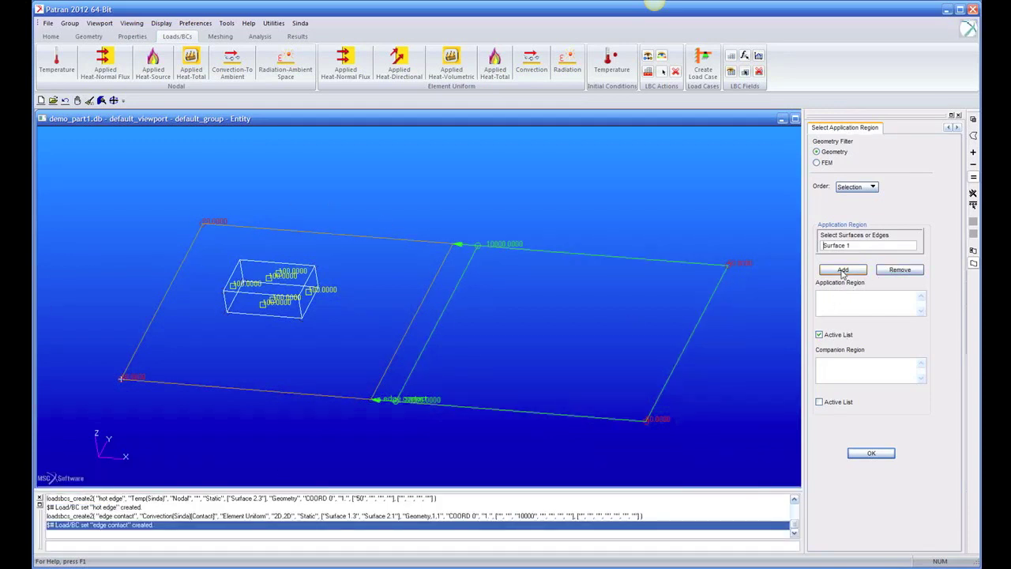
pyautogui.click(843, 270)
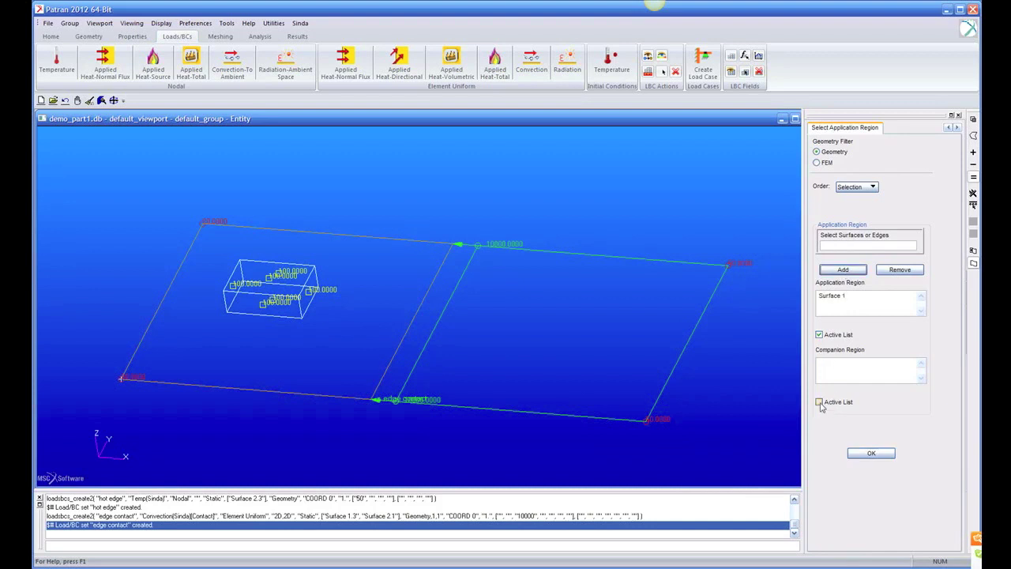
# Add Solid 1.5, the block's bottom face, as the companion region and create the box contact set
pyautogui.click(819, 401)
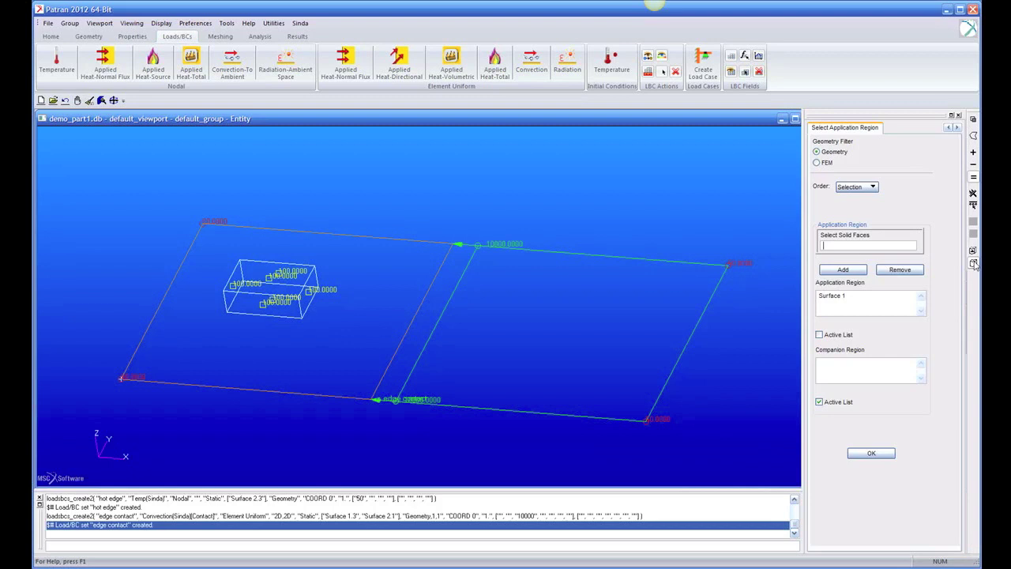
pyautogui.click(273, 299)
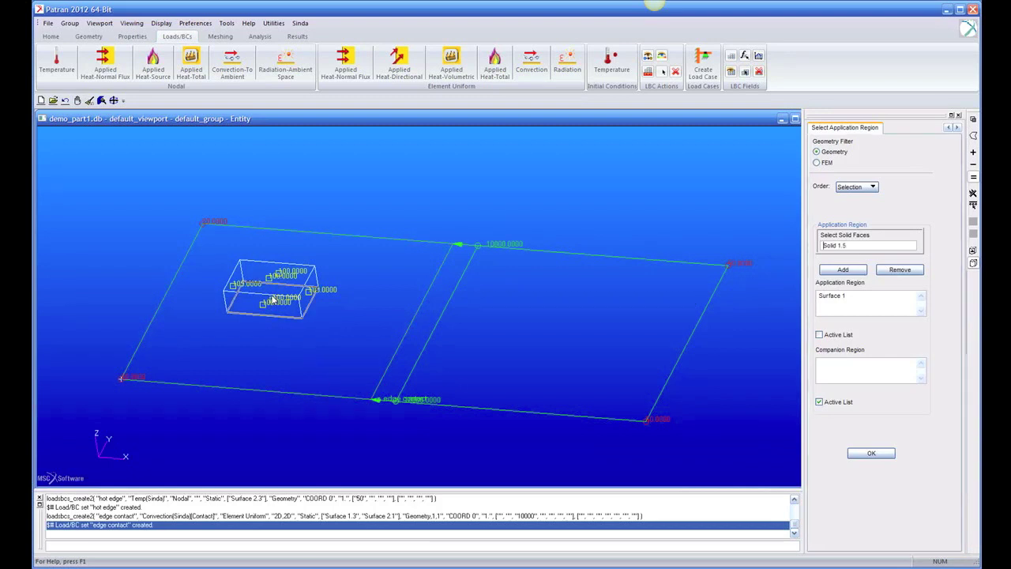
pyautogui.click(843, 270)
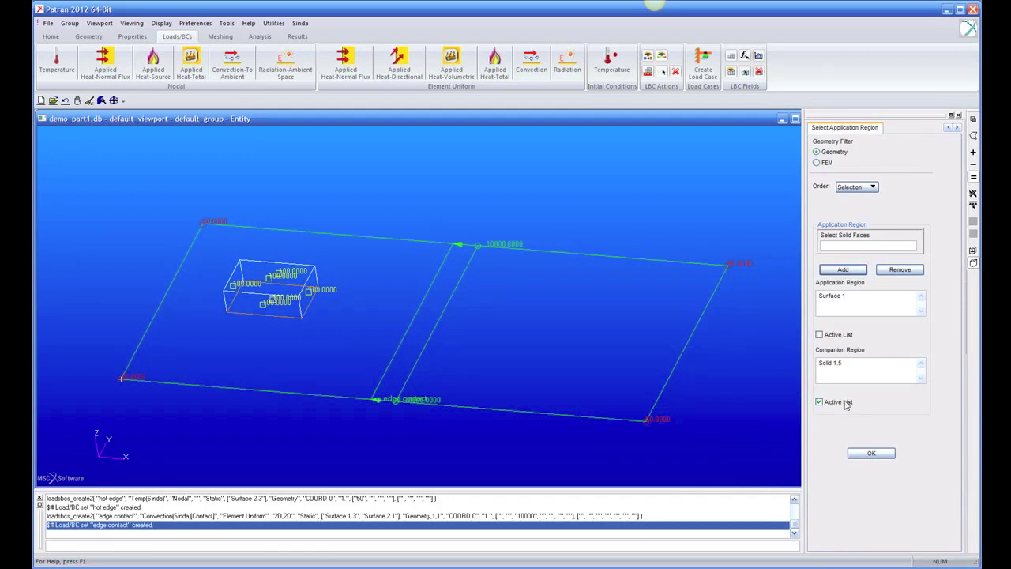
pyautogui.click(877, 455)
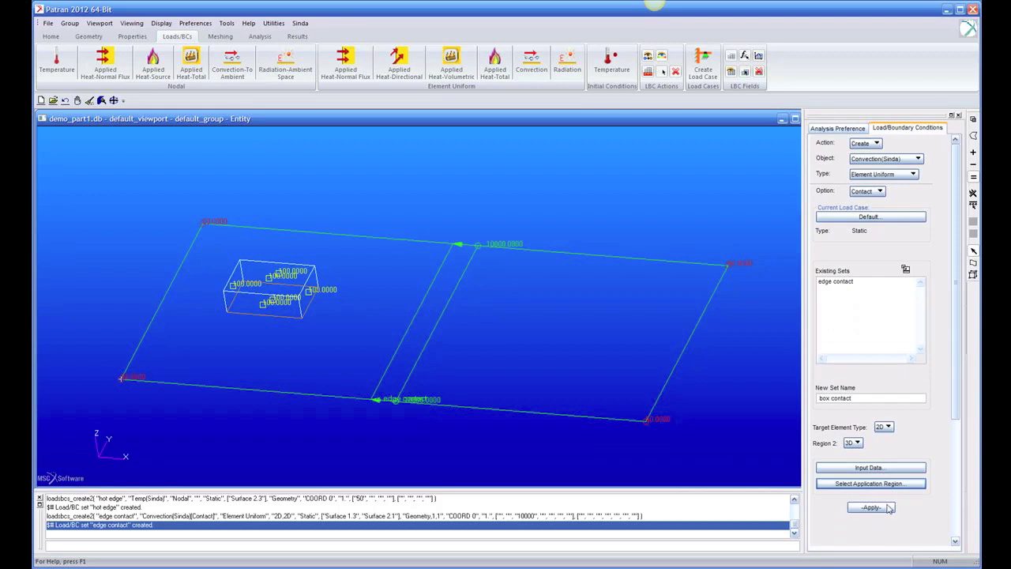
pyautogui.click(872, 508)
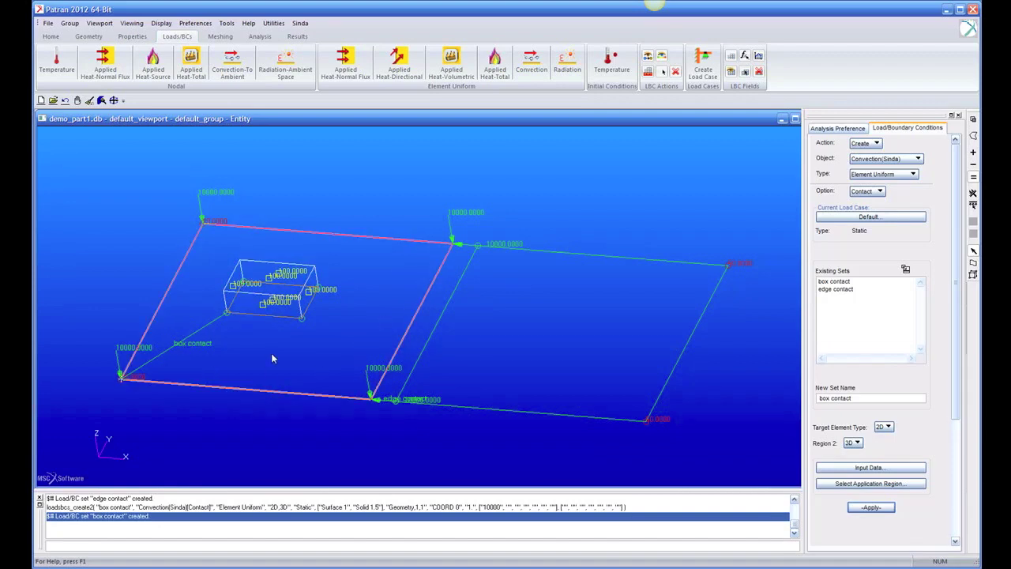
# Mesh the first plate, Surface 1, with Quad4 IsoMesh elements at a global edge length of 0.07
pyautogui.click(220, 37)
pyautogui.click(876, 161)
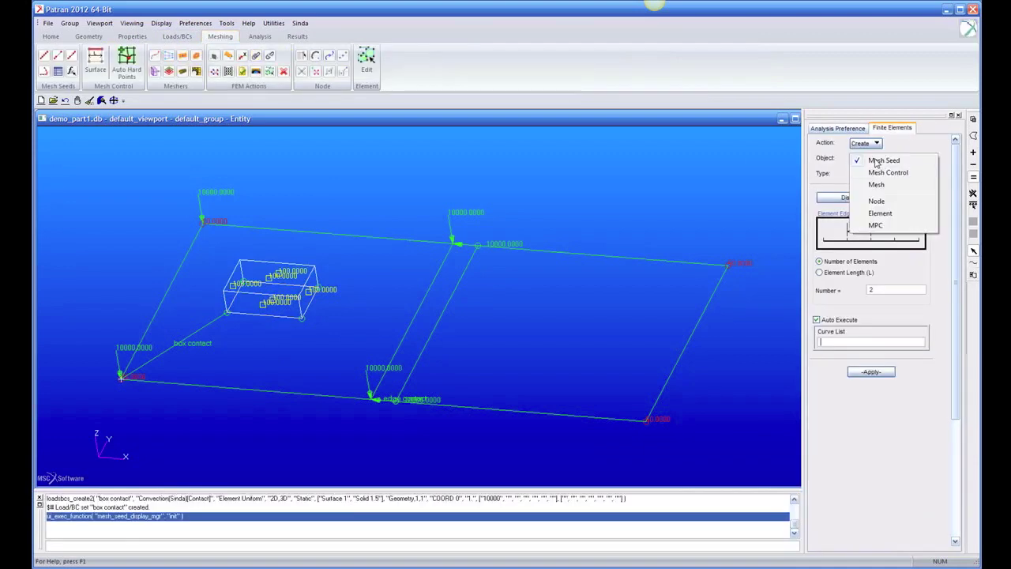
pyautogui.click(882, 188)
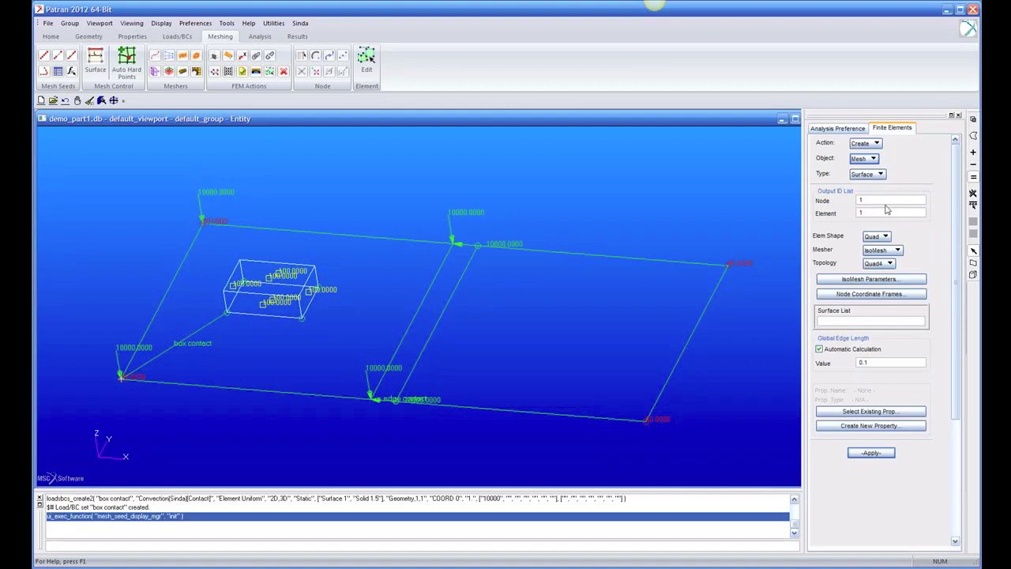
pyautogui.click(371, 297)
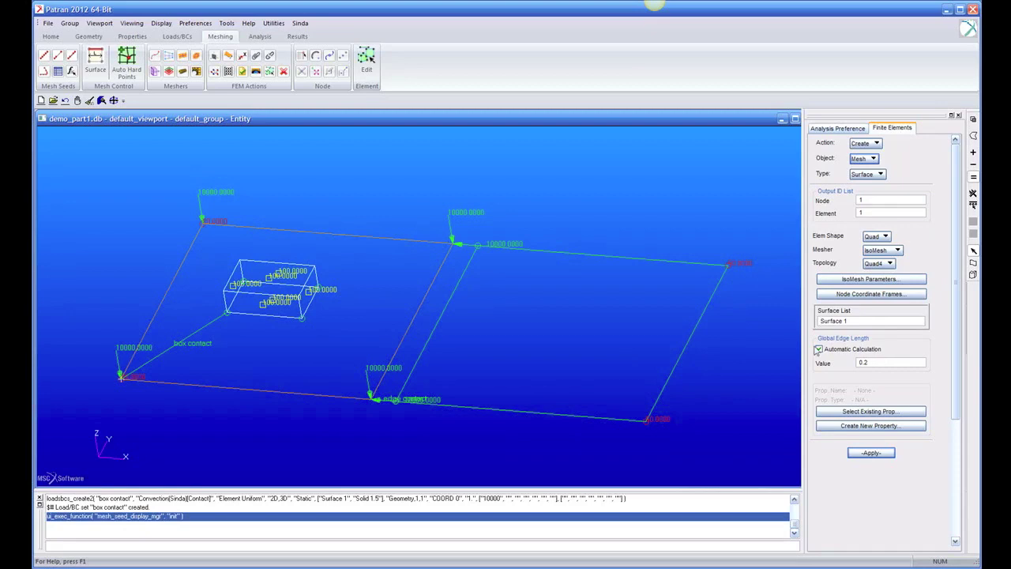
pyautogui.click(819, 349)
pyautogui.write('.07')
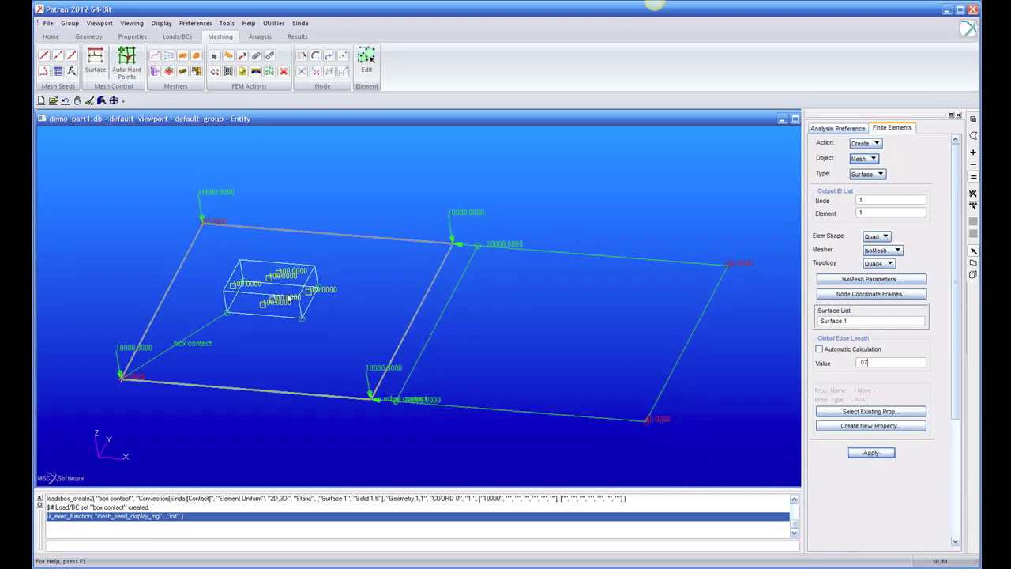
pyautogui.click(875, 453)
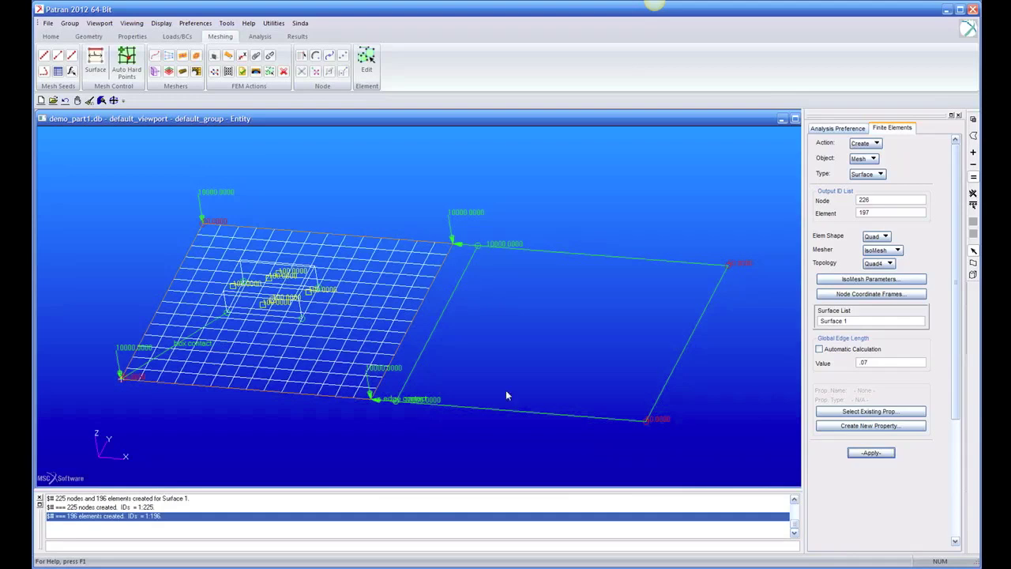
# Mesh the second plate, Surface 2, with Quad4 IsoMesh elements at a global edge length of 0.1
pyautogui.click(579, 355)
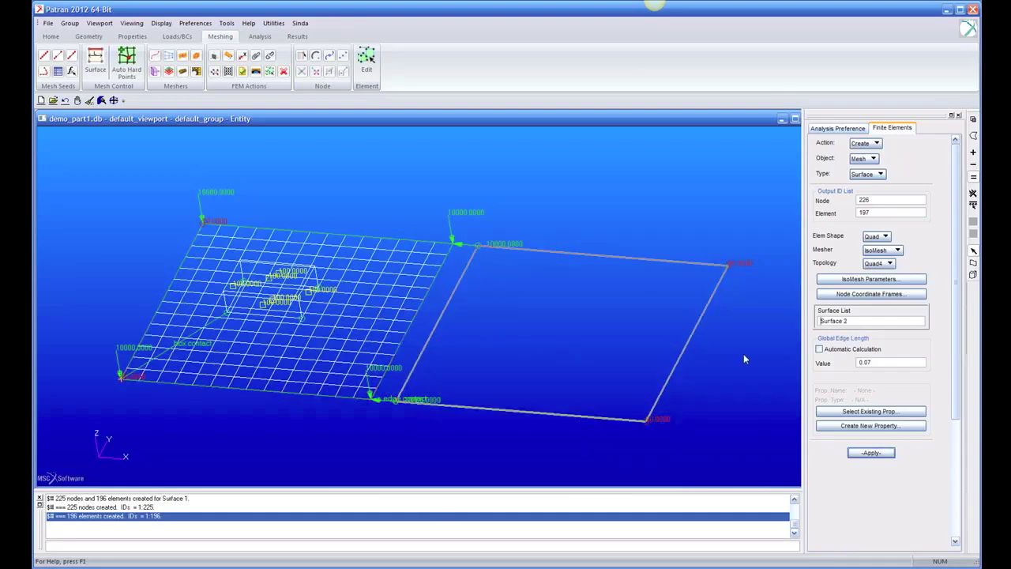
pyautogui.click(883, 362)
pyautogui.write('1')
pyautogui.click(876, 453)
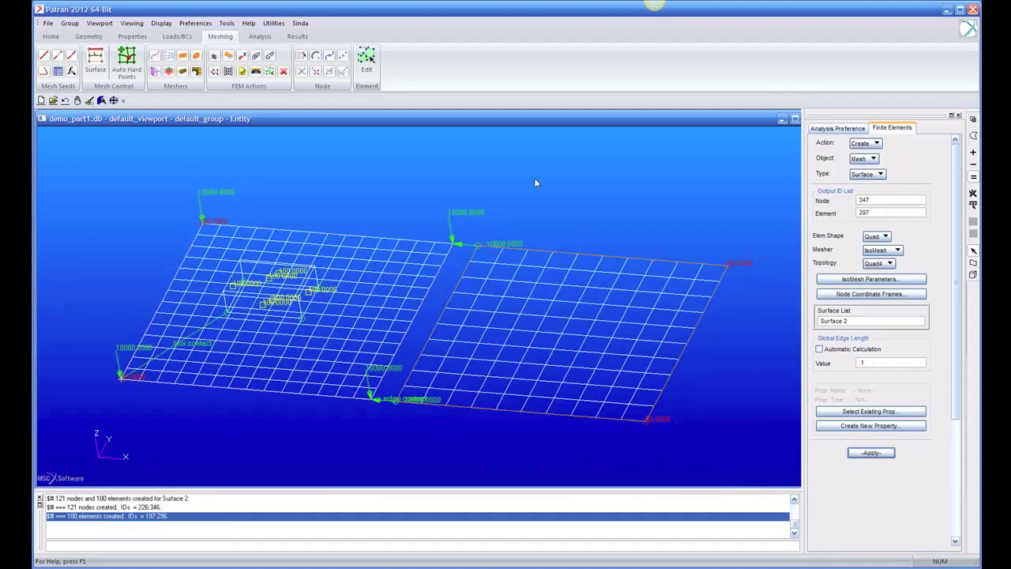
# Mesh the block, Solid 1, with Tet10 TetMesh elements using the automatically calculated edge length
pyautogui.click(869, 175)
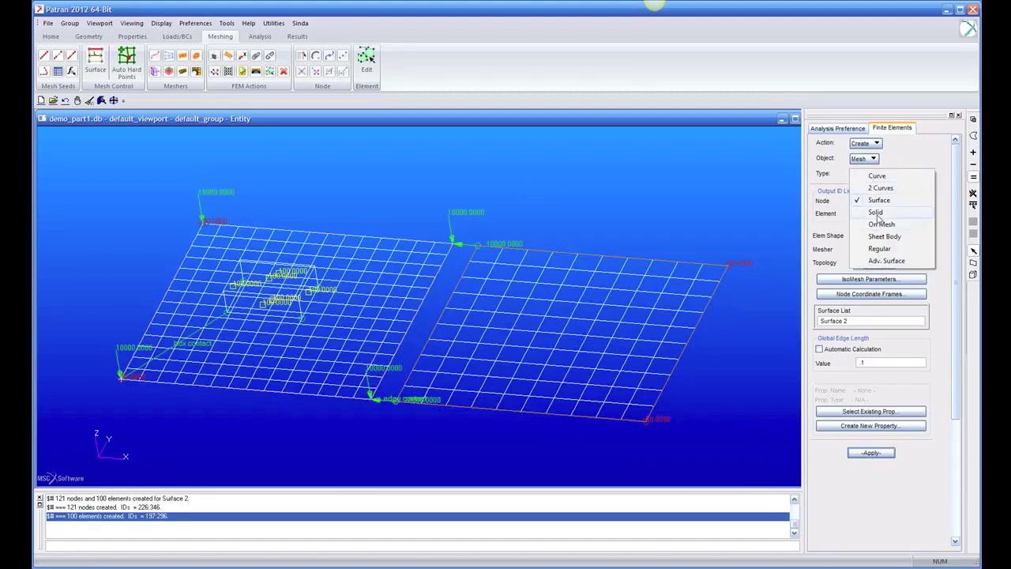
pyautogui.click(876, 212)
pyautogui.click(286, 296)
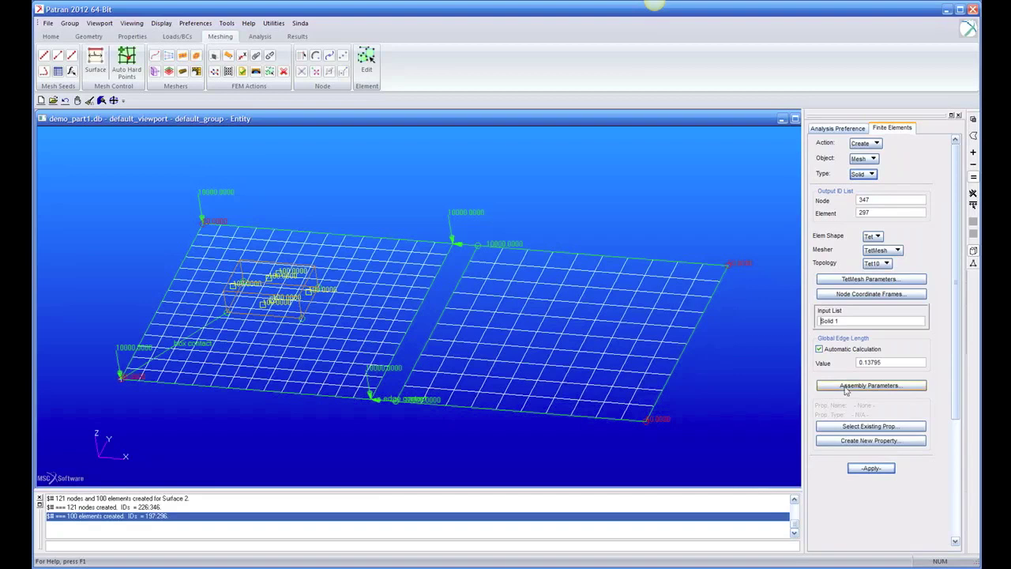
pyautogui.click(872, 467)
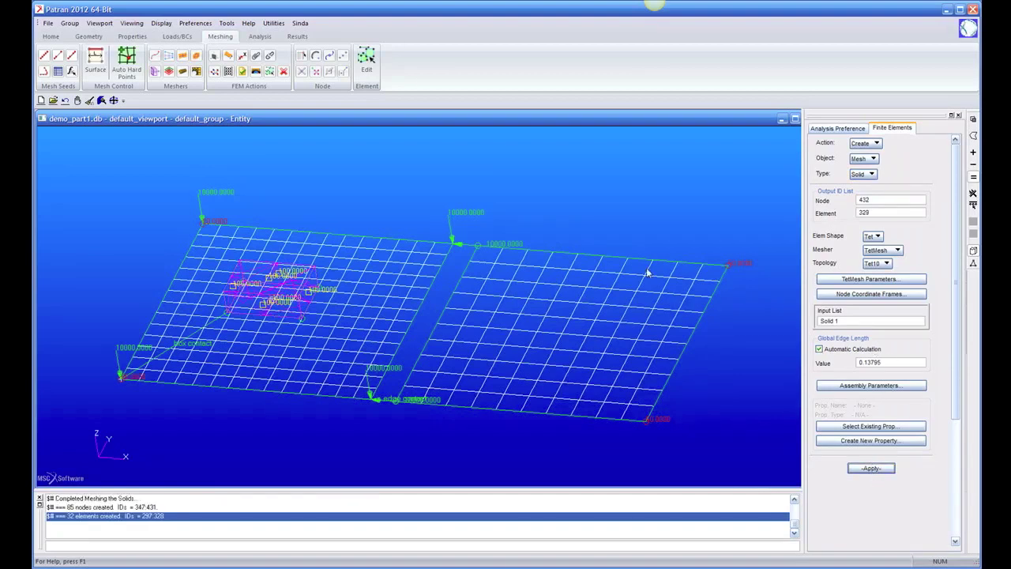
pyautogui.moveTo(651, 224); pyautogui.dragTo(664, 248, button='middle')
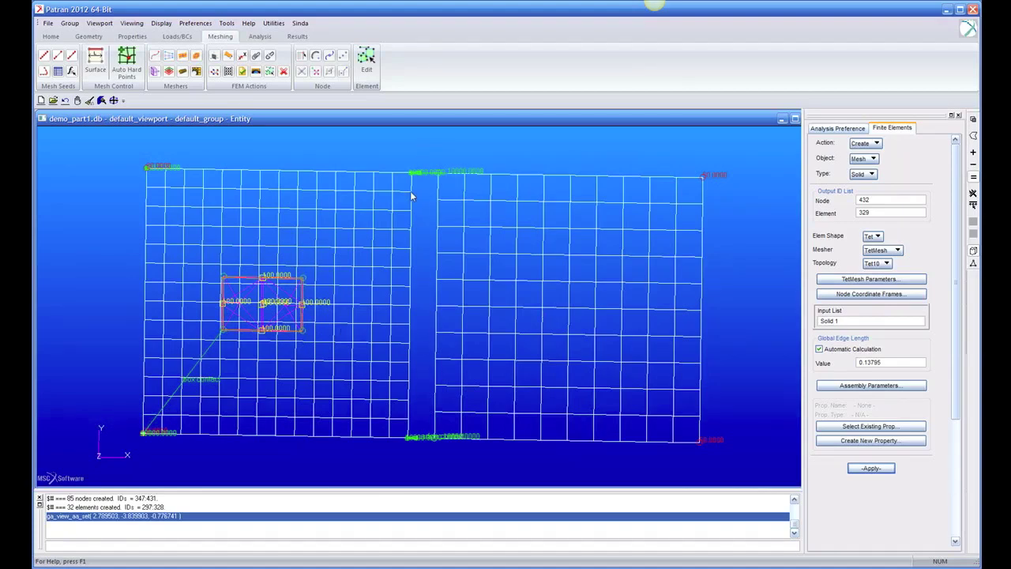
pyautogui.moveTo(745, 324); pyautogui.dragTo(746, 290, button='middle')
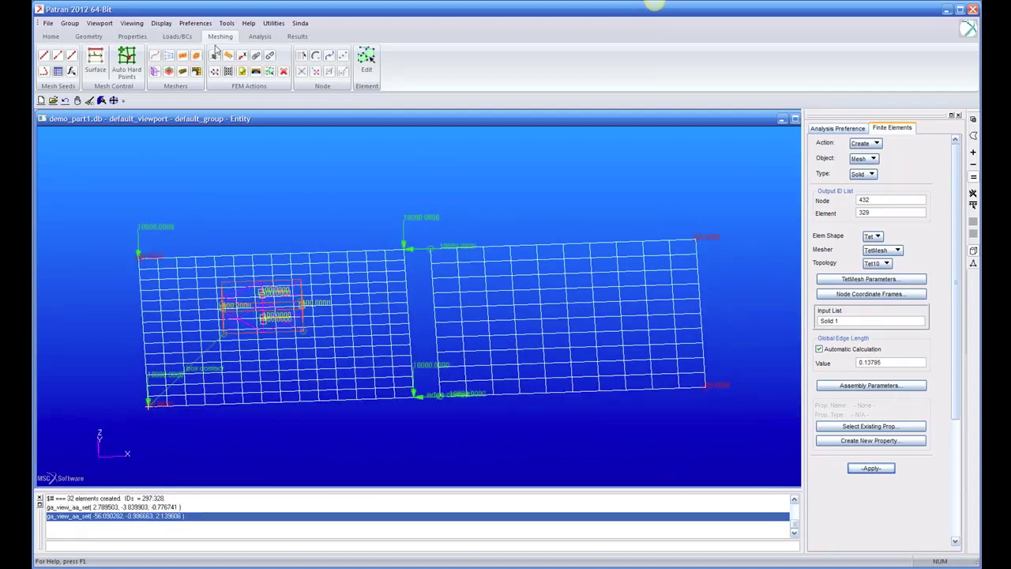
# Translate and run the demo_part1 thermal analysis on the entire model and import its result entities
pyautogui.click(250, 37)
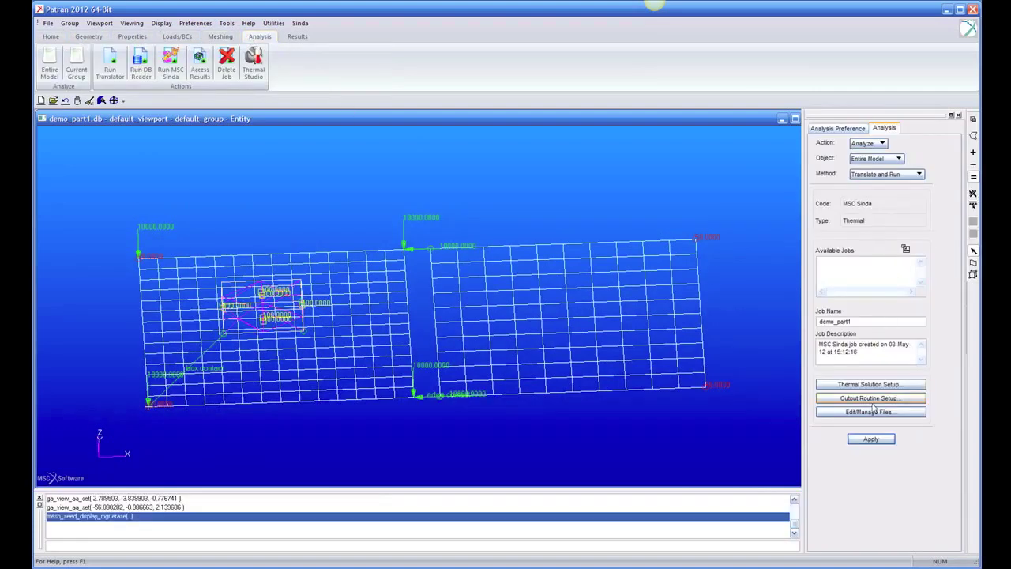
pyautogui.click(871, 437)
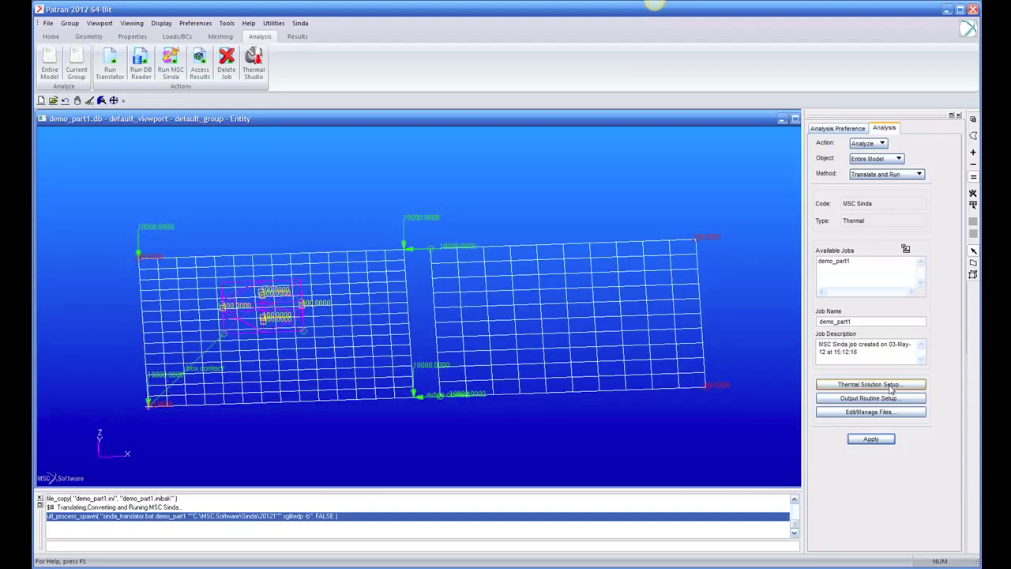
pyautogui.click(884, 145)
pyautogui.click(879, 156)
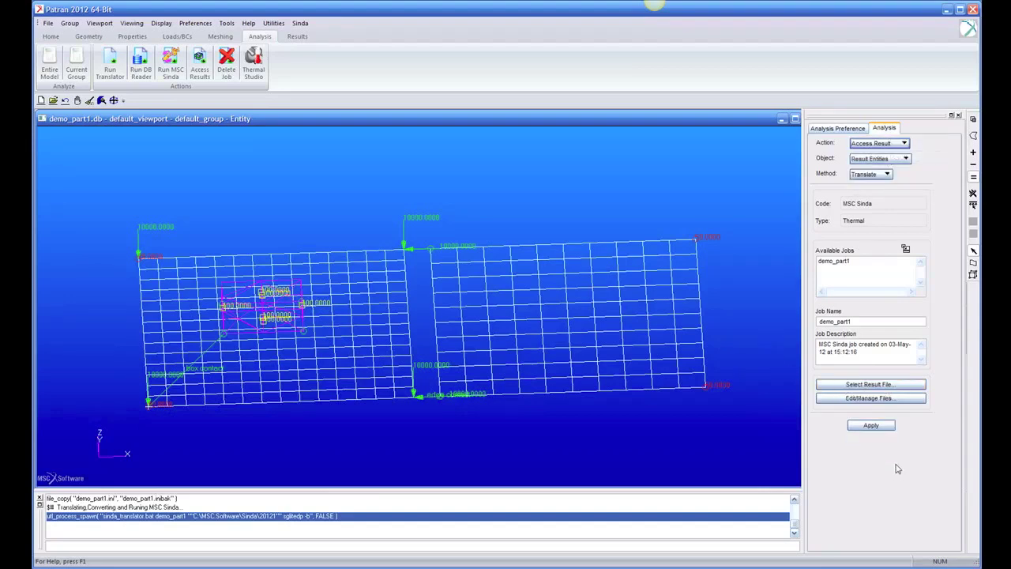
pyautogui.click(873, 425)
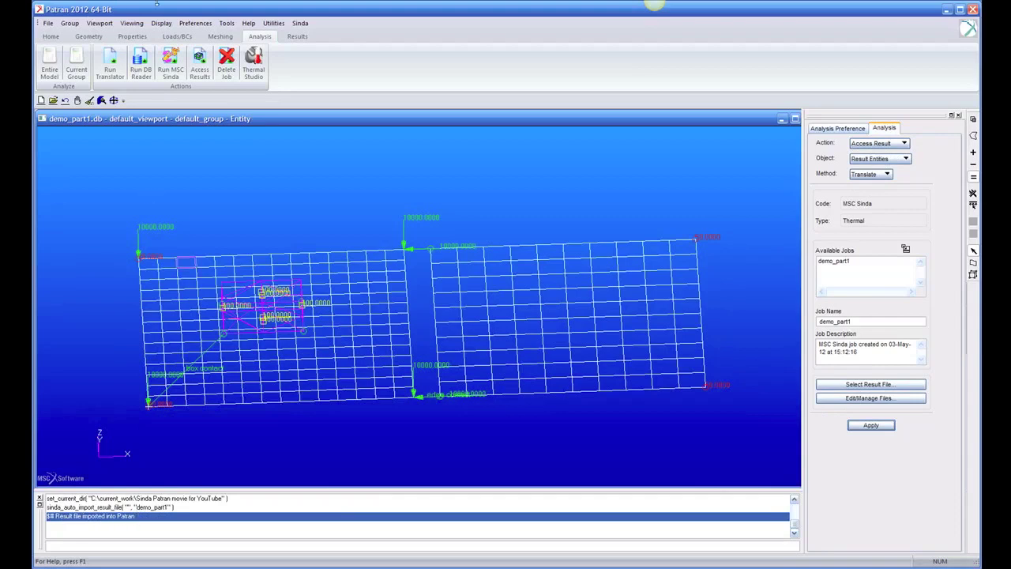
# Create a quick fringe plot of the nodal temperature for the demo_part1 steady-state result case
pyautogui.click(297, 37)
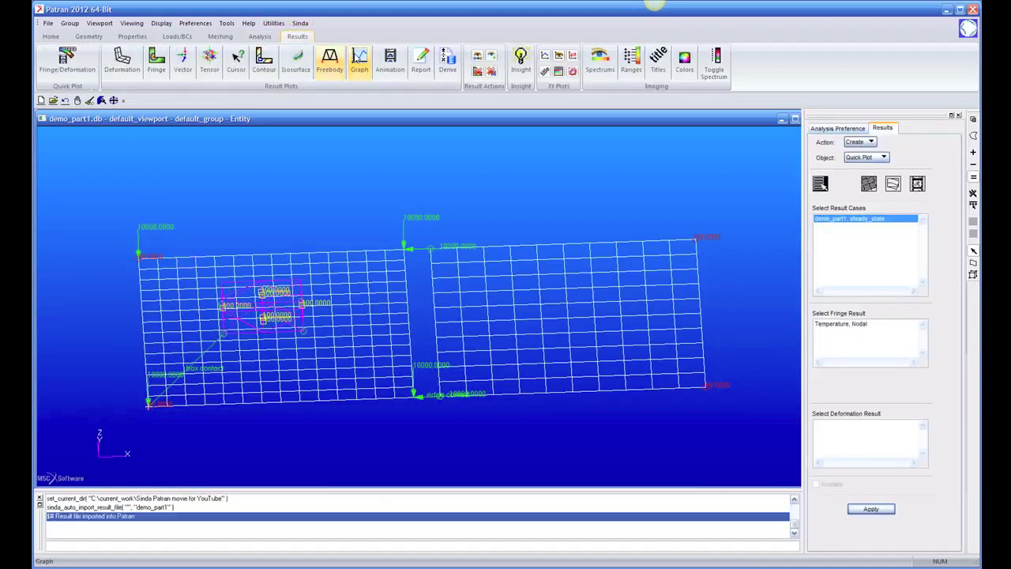
pyautogui.click(855, 325)
pyautogui.click(870, 508)
pyautogui.moveTo(677, 448)
pyautogui.mouseDown(button='middle')
pyautogui.moveTo(671, 427)
pyautogui.moveTo(674, 444)
pyautogui.mouseUp(button='middle')
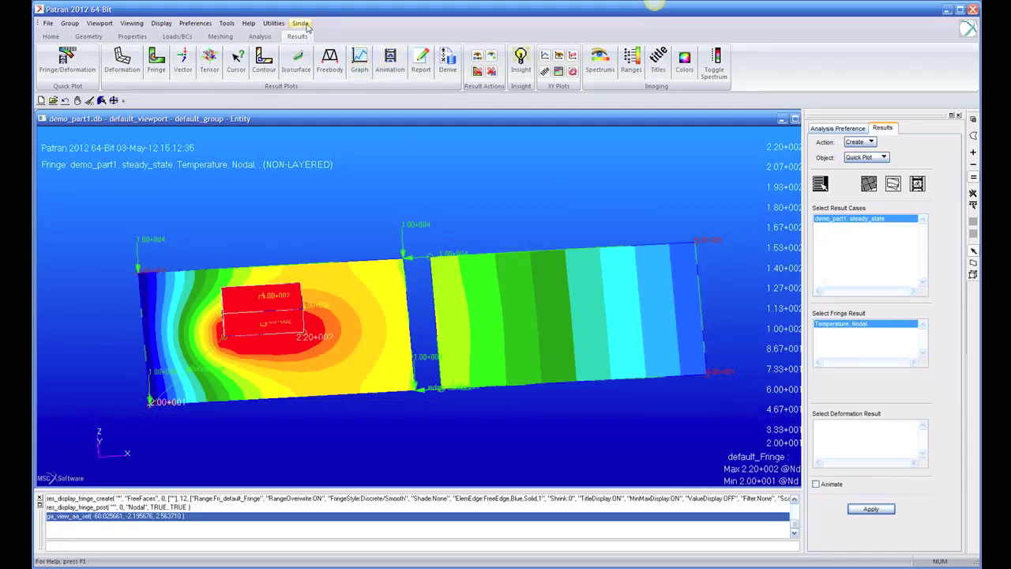
# Add contact visualizers for the edge contact and box contact loads with the Inter Surface Only link option
pyautogui.click(301, 24)
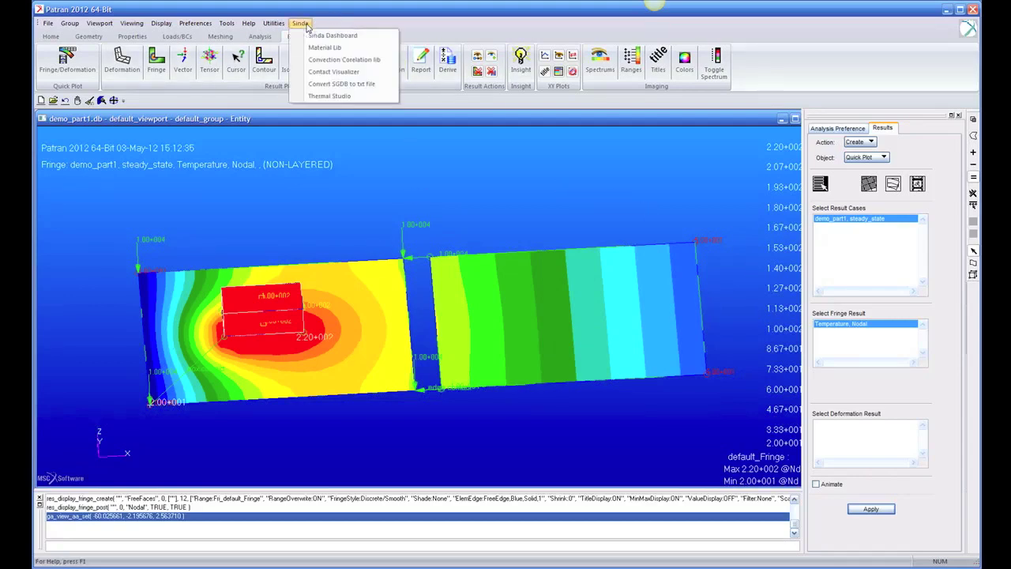
pyautogui.click(331, 72)
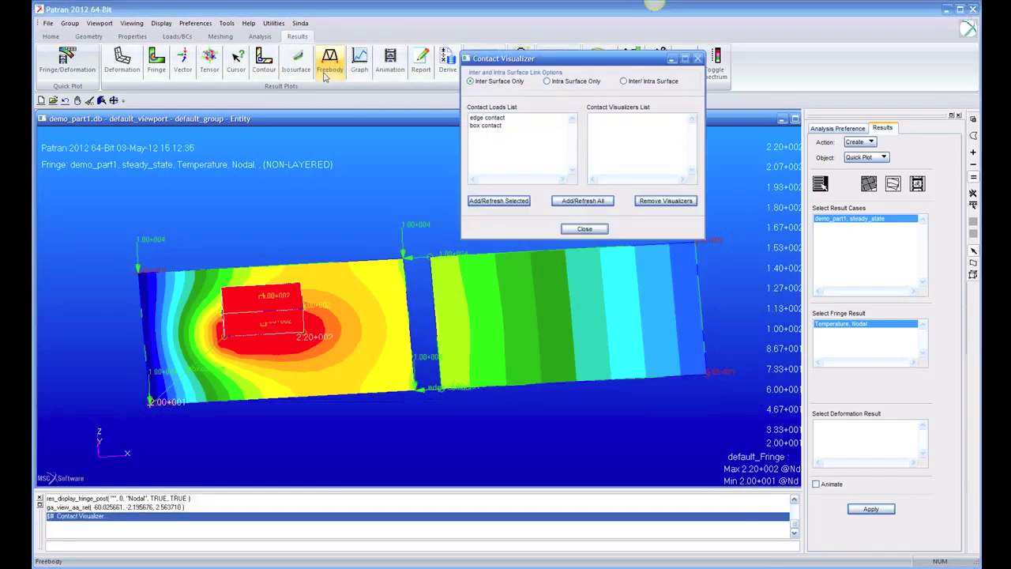
pyautogui.click(496, 119)
pyautogui.click(496, 126)
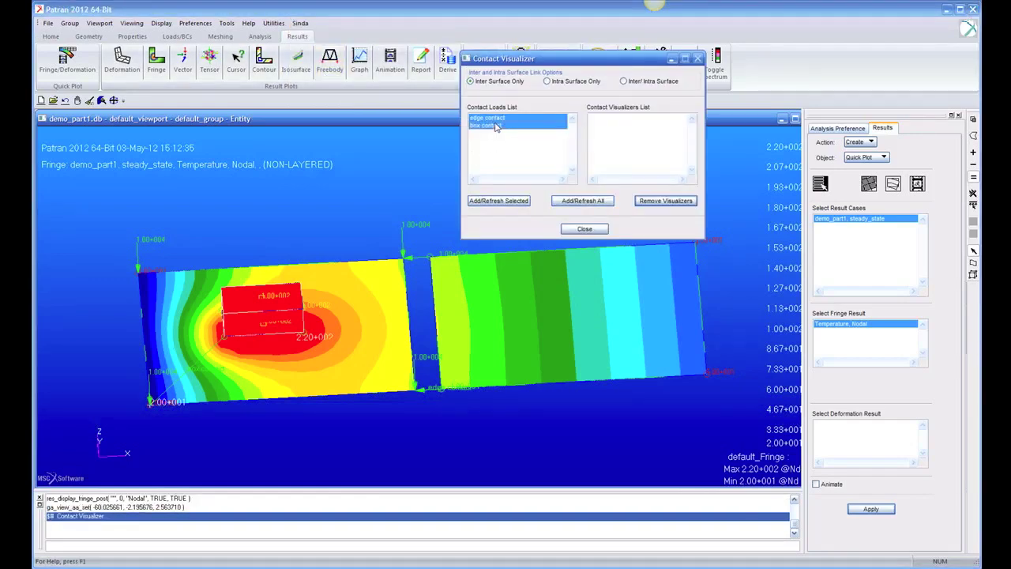
pyautogui.click(498, 201)
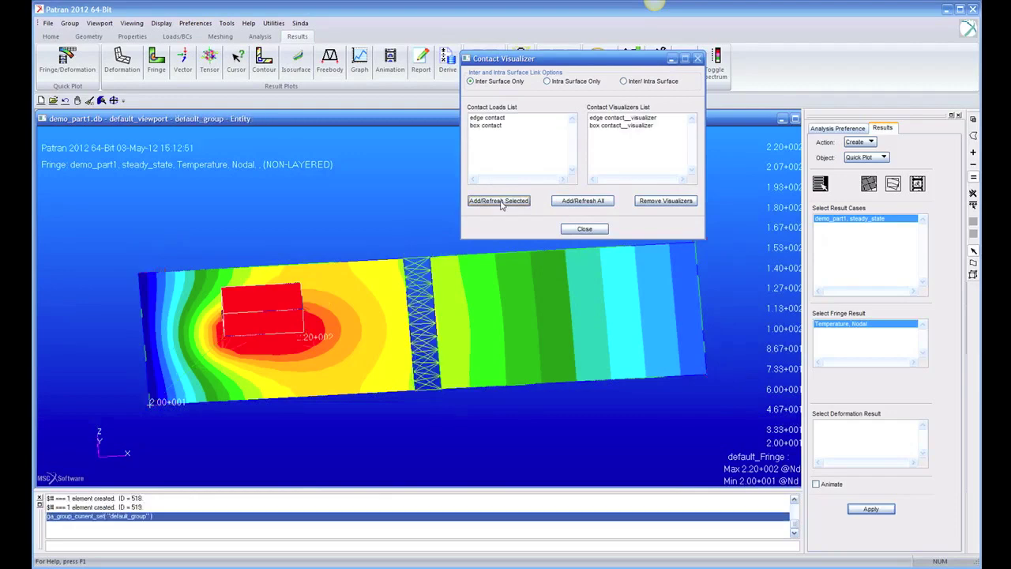
pyautogui.click(585, 229)
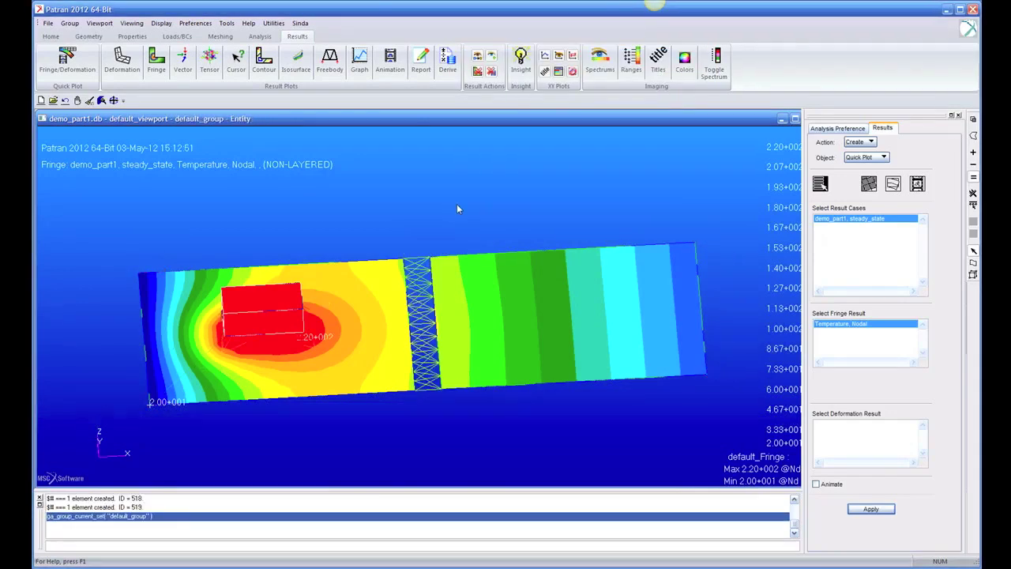
# Set the temperature fringe plot's edge display to Element Edges and apply it to the model
pyautogui.click(868, 183)
pyautogui.click(883, 372)
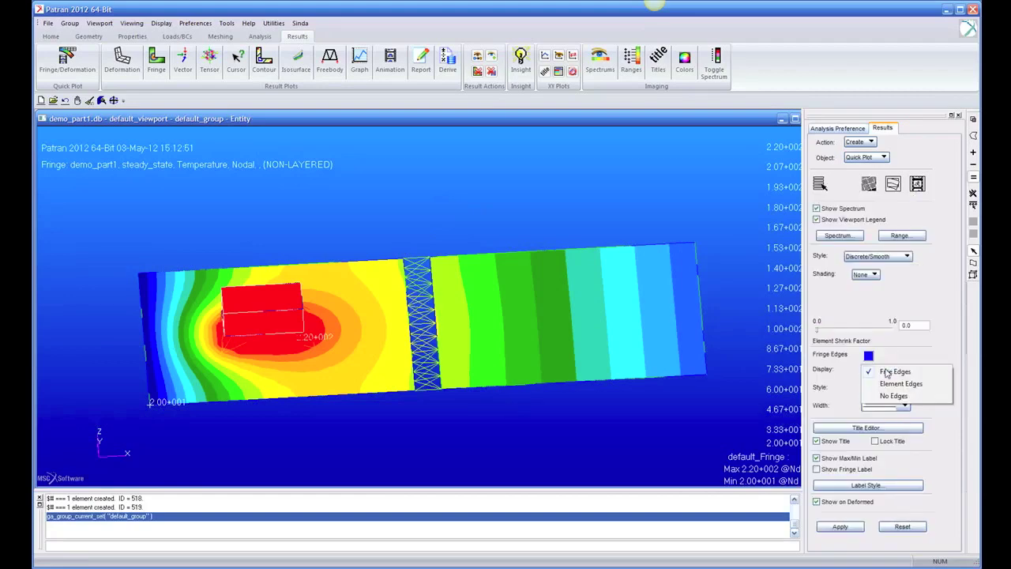
pyautogui.click(893, 384)
pyautogui.click(840, 527)
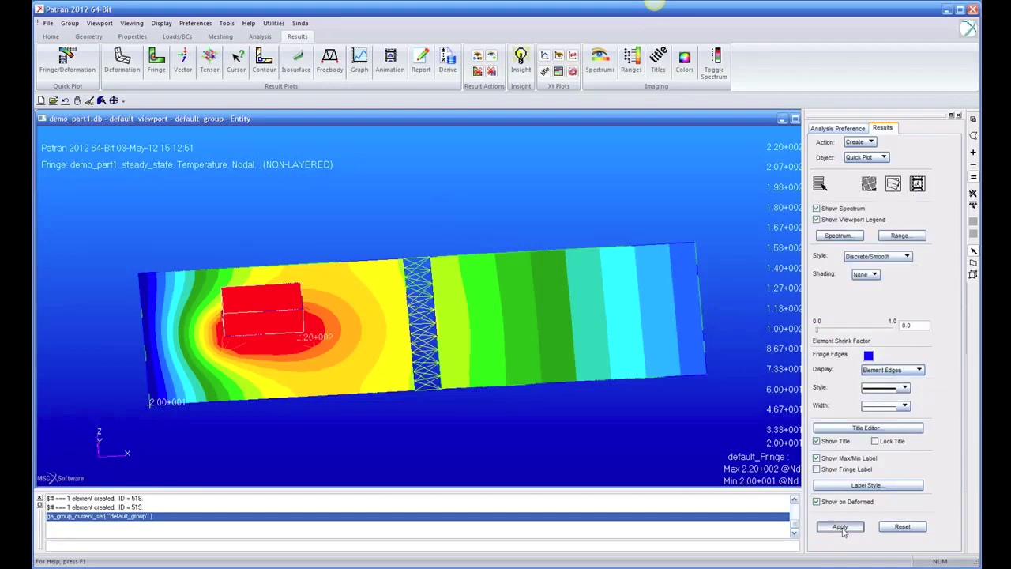
pyautogui.moveTo(569, 441); pyautogui.dragTo(565, 456, button='middle')
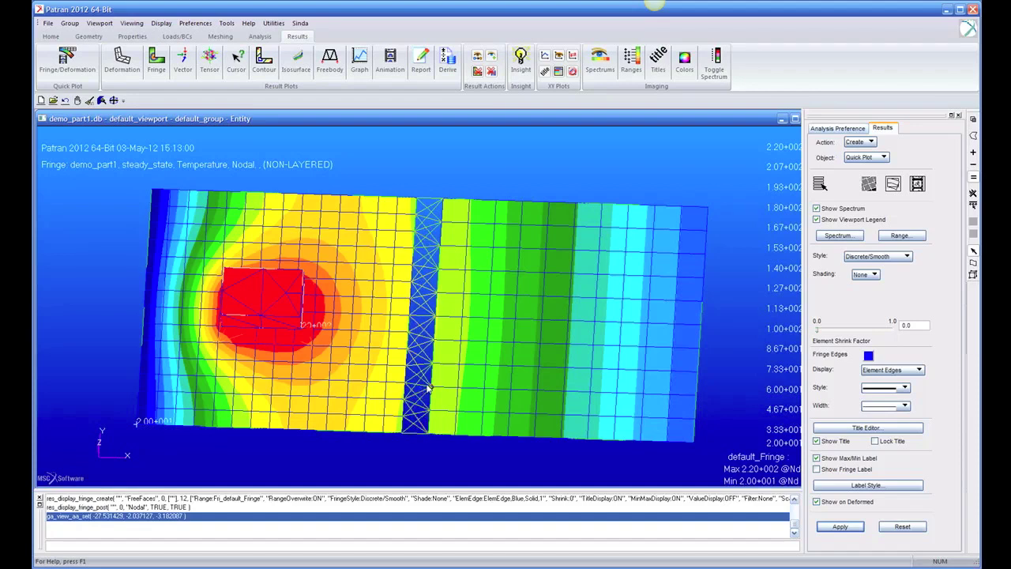
pyautogui.moveTo(463, 189); pyautogui.dragTo(468, 155, button='middle')
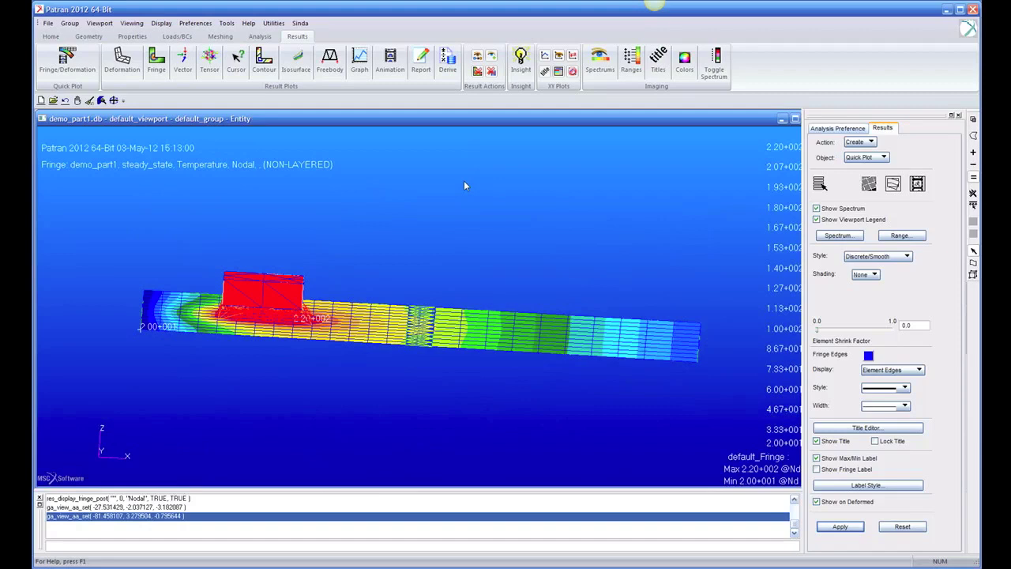
# Switch the viewport display to wireframe and inspect the contact links under the block and between the two plates
pyautogui.rightClick(499, 188)
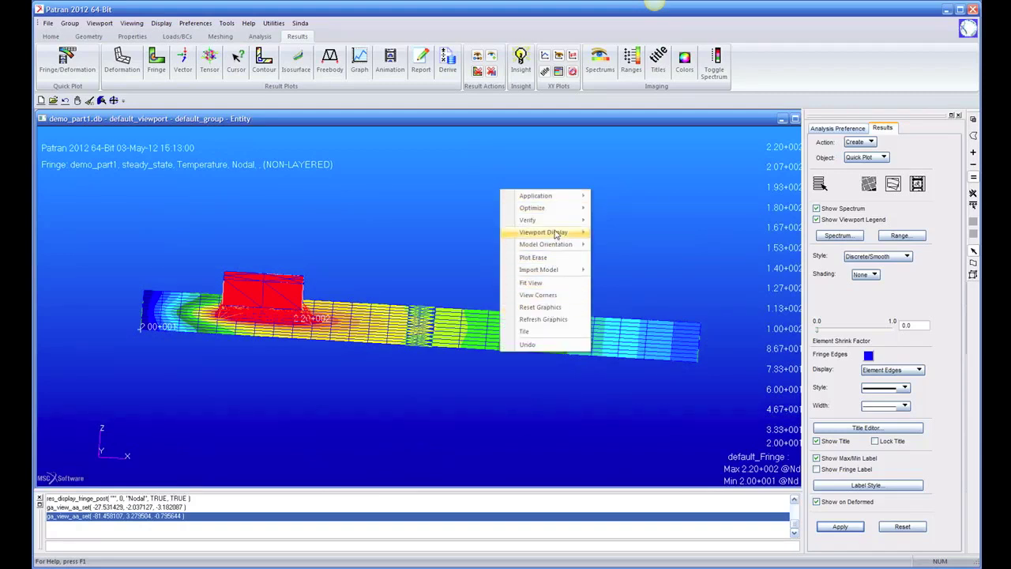
pyautogui.moveTo(556, 234)
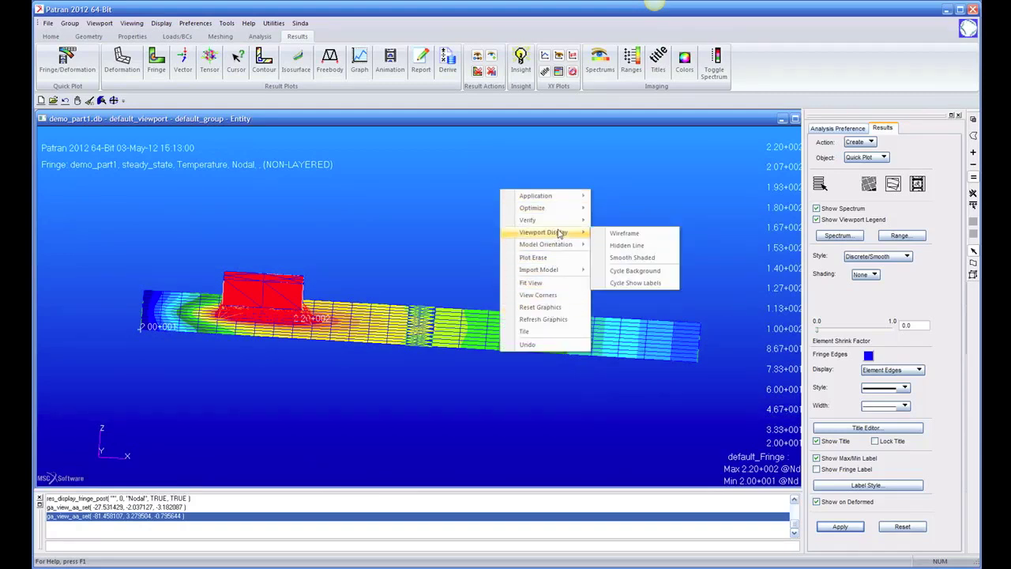
pyautogui.click(624, 234)
pyautogui.moveTo(388, 267); pyautogui.dragTo(357, 293, button='middle')
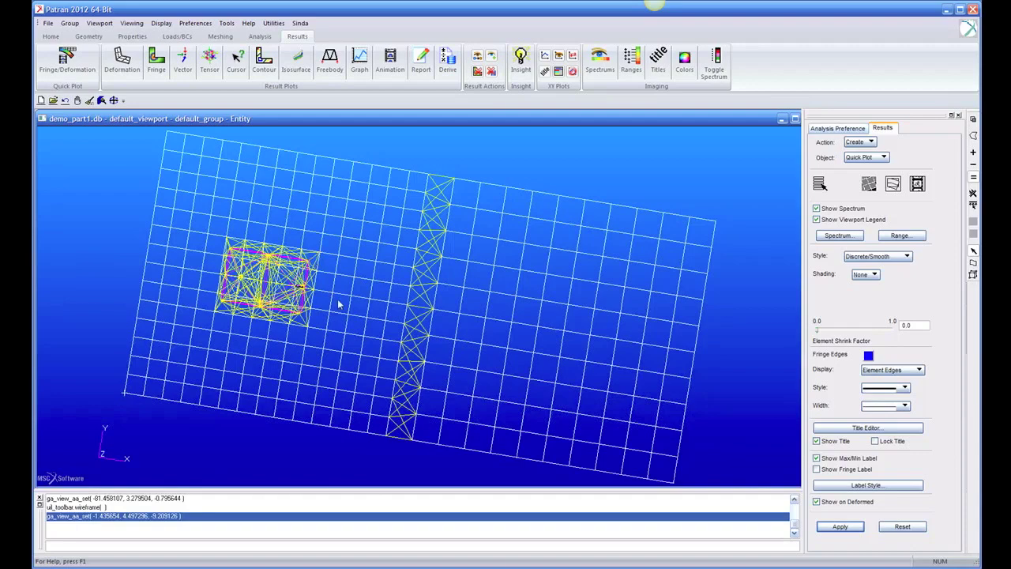
pyautogui.moveTo(753, 321); pyautogui.dragTo(755, 294, button='middle')
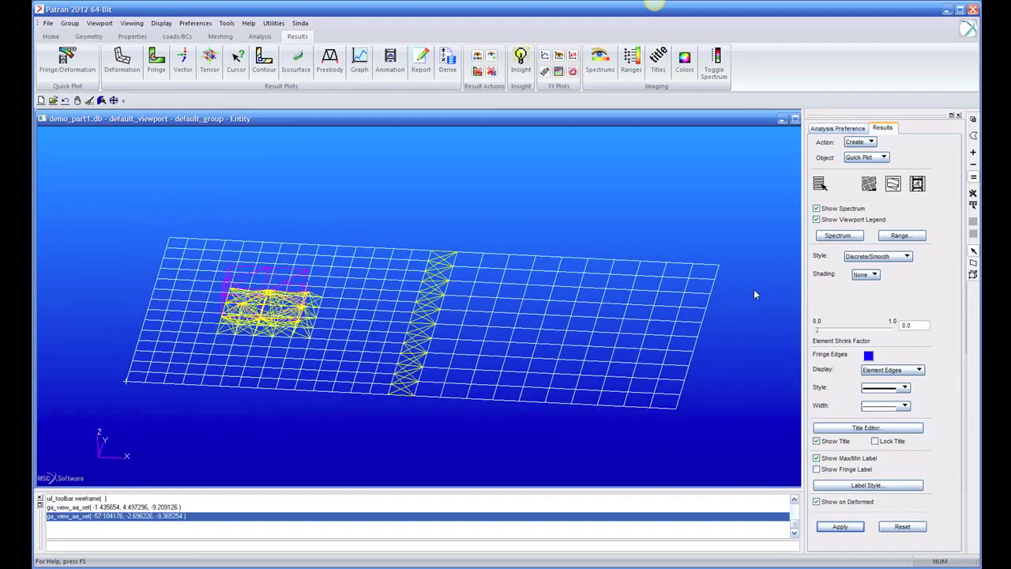